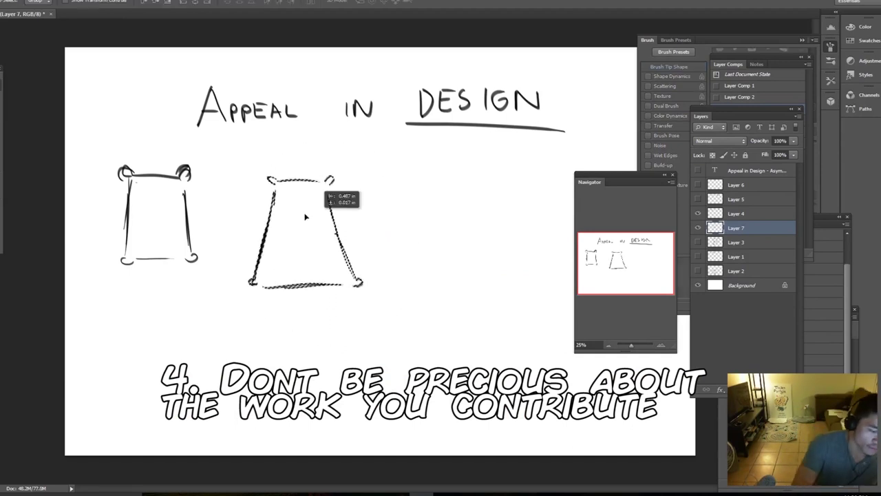
Shift the trapezoid sketch left and draw a cap stroke on the new shape.
left_click_drag(305, 217, 265, 222)
key("b")
left_click_drag(365, 185, 421, 186)
key("Tab")
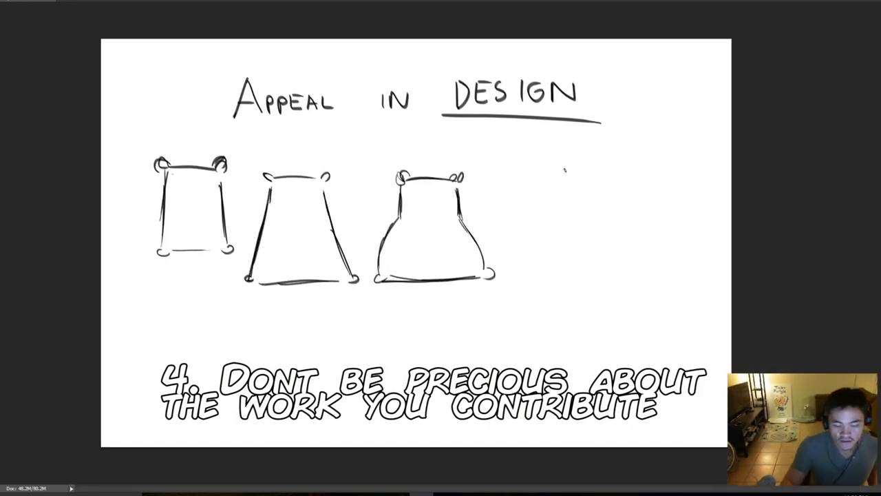
key("Tab")
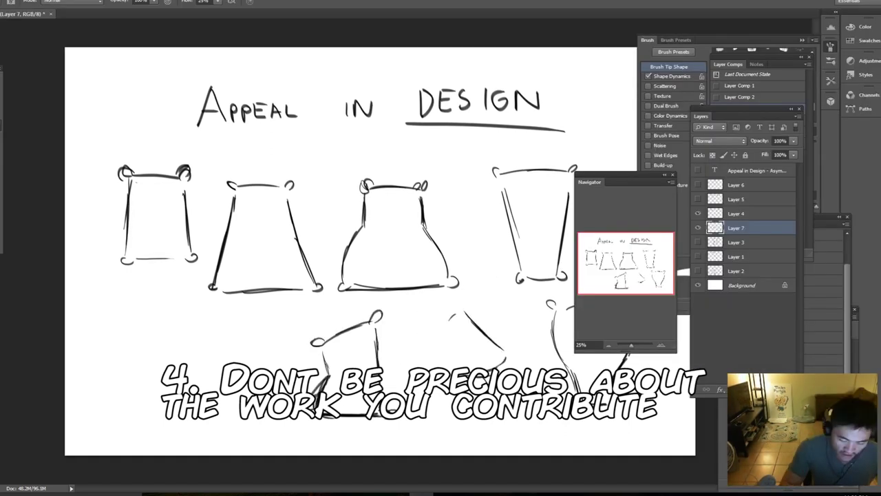
Sketch a pointed triangle with end circles, and a tall loop shape with a base line at lower left.
mouse_move(461, 305)
left_mouse_down()
mouse_move(472, 303)
mouse_move(434, 354)
left_mouse_up()
left_click_drag(468, 303, 515, 353)
mouse_move(178, 295)
left_mouse_down()
mouse_move(141, 337)
mouse_move(181, 267)
left_mouse_up()
left_click_drag(145, 340, 139, 348)
left_click_drag(184, 294, 194, 370)
left_click_drag(149, 358, 125, 416)
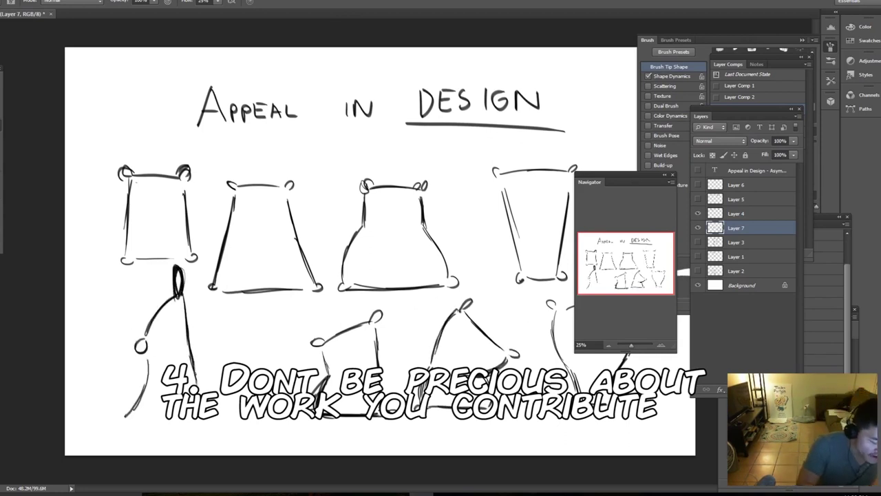
left_click_drag(146, 375, 116, 421)
left_click_drag(117, 422, 206, 424)
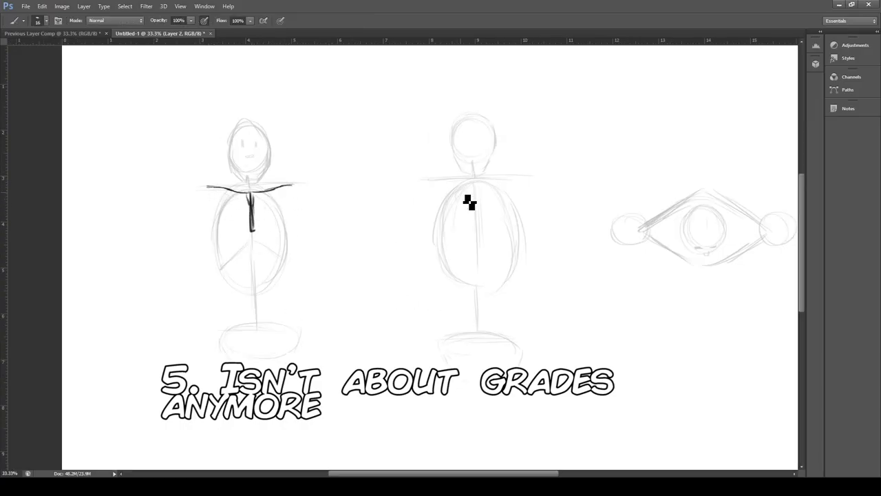
Ink the middle figure's torso strokes and its curled left and right shoulders.
left_click_drag(463, 192, 450, 221)
left_click_drag(433, 193, 440, 214)
left_click_drag(490, 188, 516, 179)
left_click_drag(425, 190, 449, 186)
left_click_drag(493, 192, 501, 215)
Darken the eye study's upper lines, lower curve and left corner on Layer 2.
key("Tab")
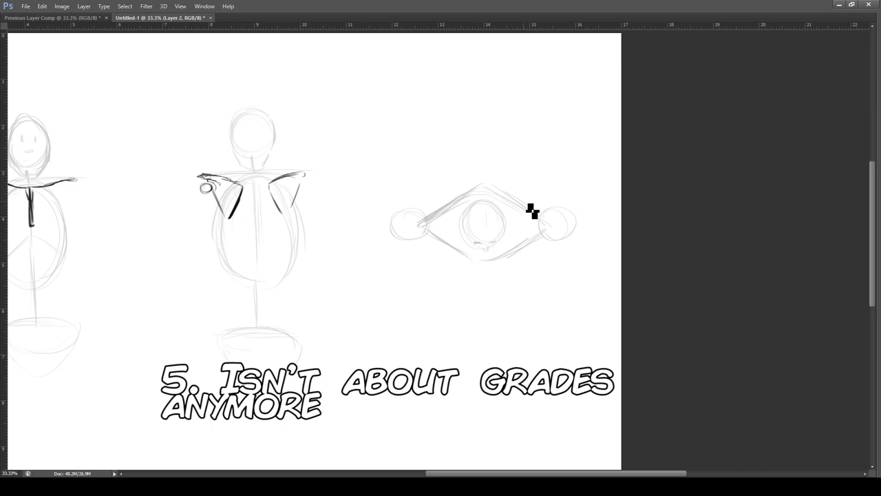
scroll(531, 206, "up", 1)
key("alt+[")
left_click_drag(513, 232, 583, 232)
key("alt+]")
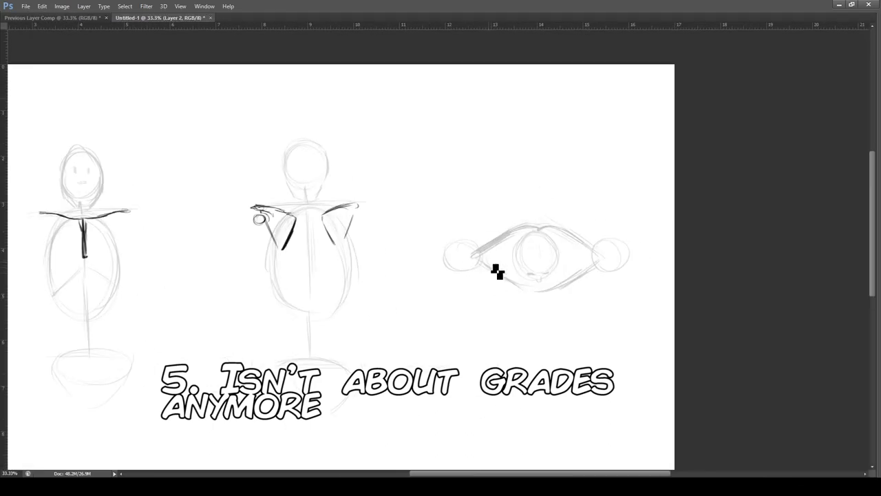
mouse_move(497, 252)
left_mouse_down()
mouse_move(565, 279)
mouse_move(591, 264)
mouse_move(515, 231)
mouse_move(493, 274)
left_mouse_up()
left_click_drag(604, 256, 568, 234)
left_click_drag(482, 270, 471, 249)
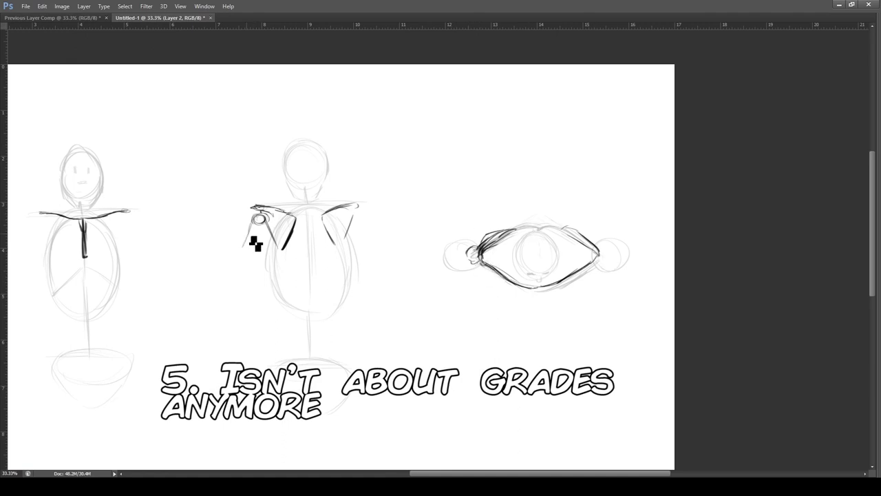
Draw the middle figure's arm and shoulder hook, then sketch a top-view foot at top right.
left_click_drag(256, 223, 226, 286)
left_click_drag(354, 217, 365, 229)
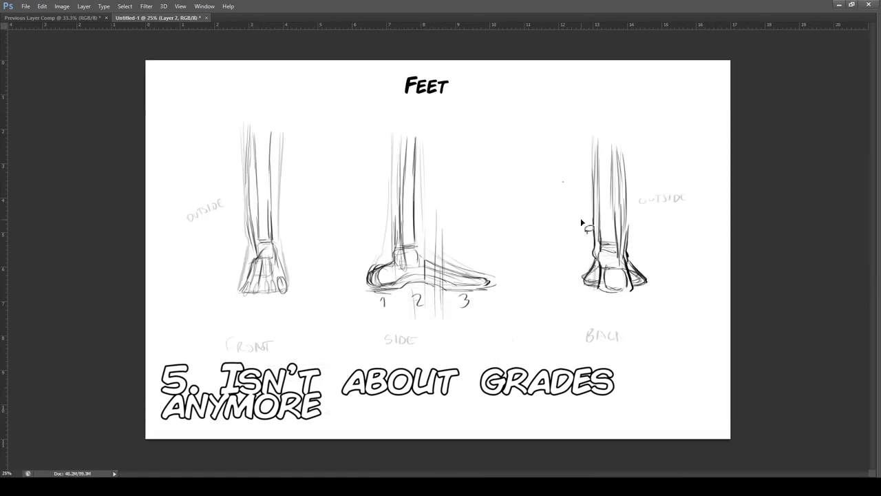
mouse_move(503, 130)
left_mouse_down()
mouse_move(523, 210)
mouse_move(546, 222)
mouse_move(529, 200)
left_mouse_up()
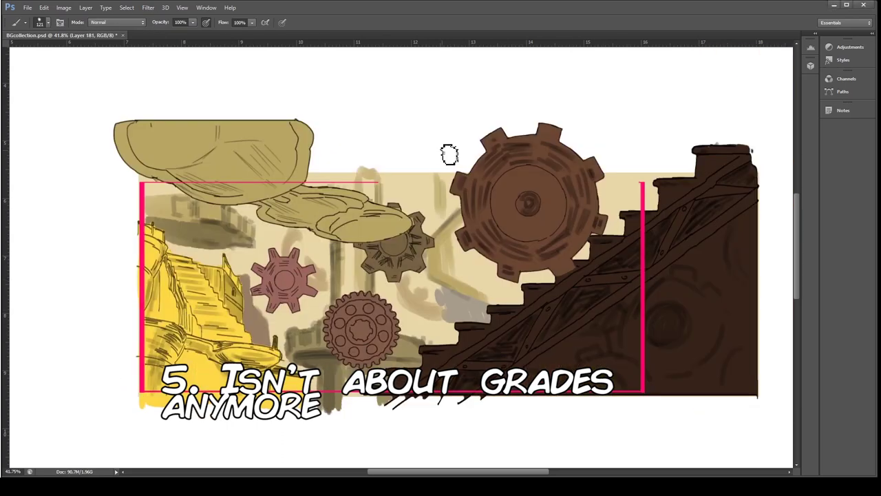
Brush olive paint left of and below the big gear, sampling background and pink-gear colours.
left_click_drag(449, 154, 478, 236)
left_click_drag(478, 236, 489, 289)
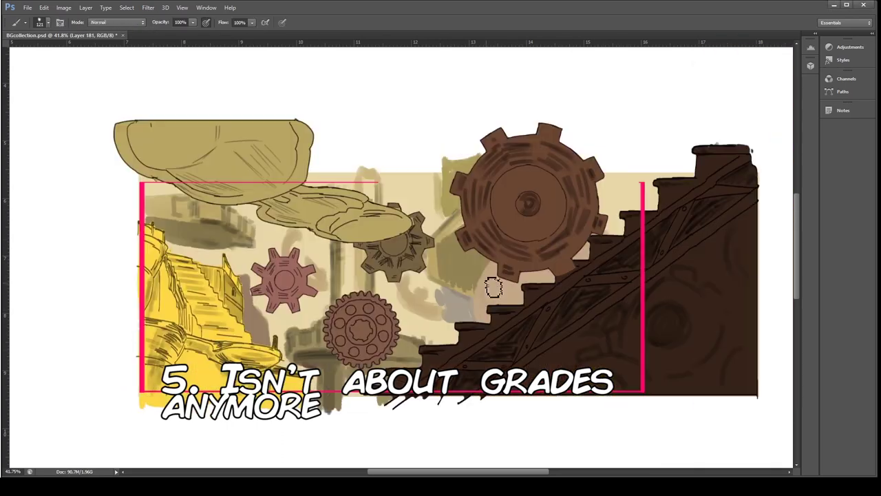
left_click(423, 283, "alt")
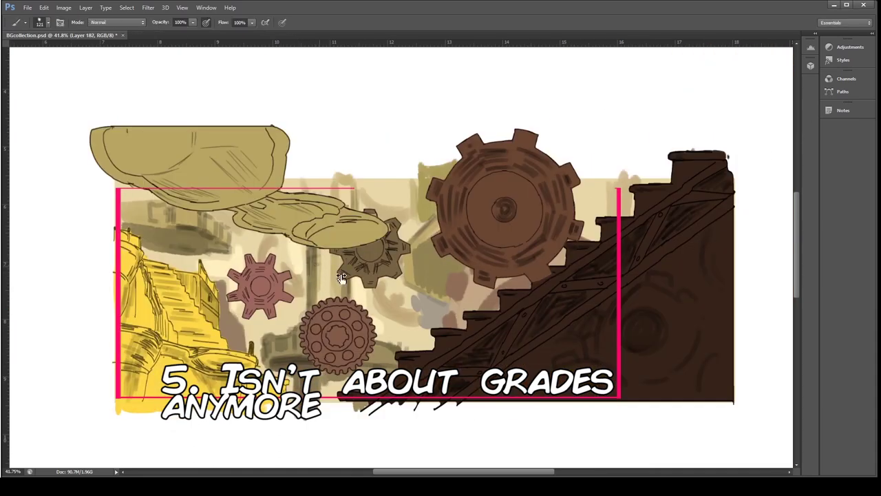
key("alt")
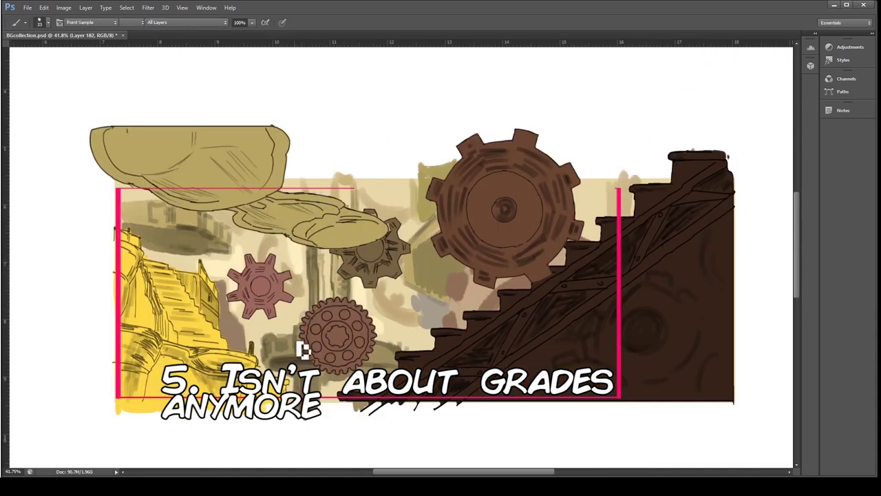
left_click(382, 300, "alt")
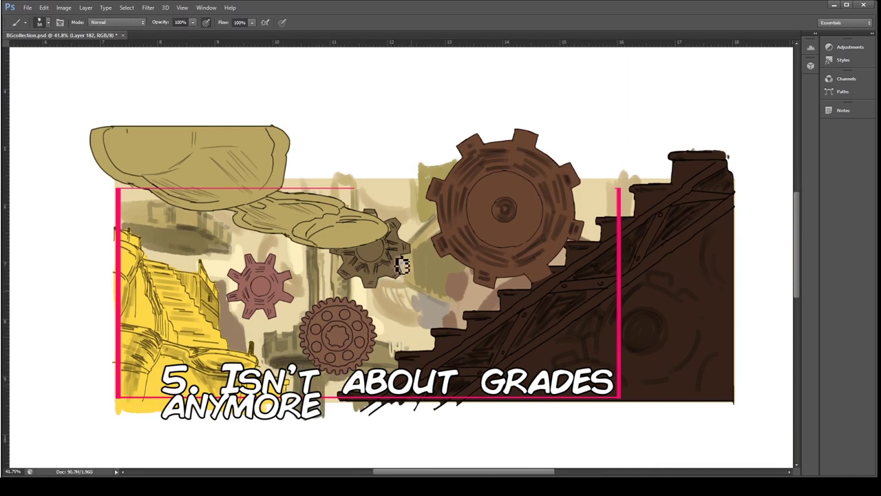
left_click(462, 313, "alt")
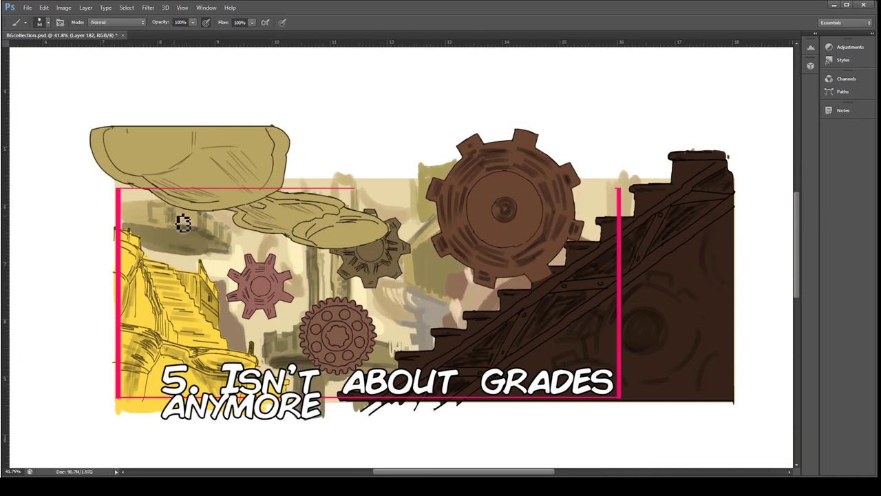
key("alt")
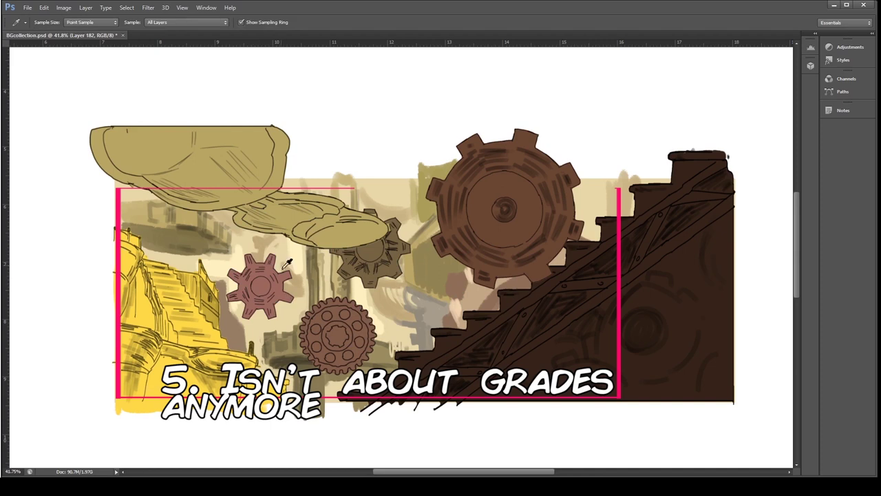
left_click(288, 263, "alt")
Paint dark and green tones beside the staircase using colours sampled from the steps.
mouse_move(413, 298)
left_mouse_down()
mouse_move(429, 305)
mouse_move(432, 332)
mouse_move(421, 348)
left_mouse_up()
left_click(426, 237, "alt")
left_click_drag(416, 256, 404, 266)
key("alt")
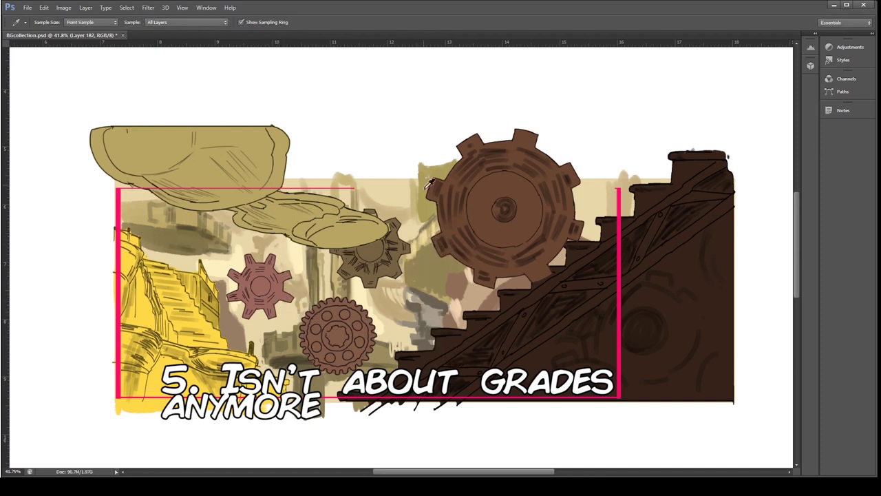
left_click(431, 199, "alt")
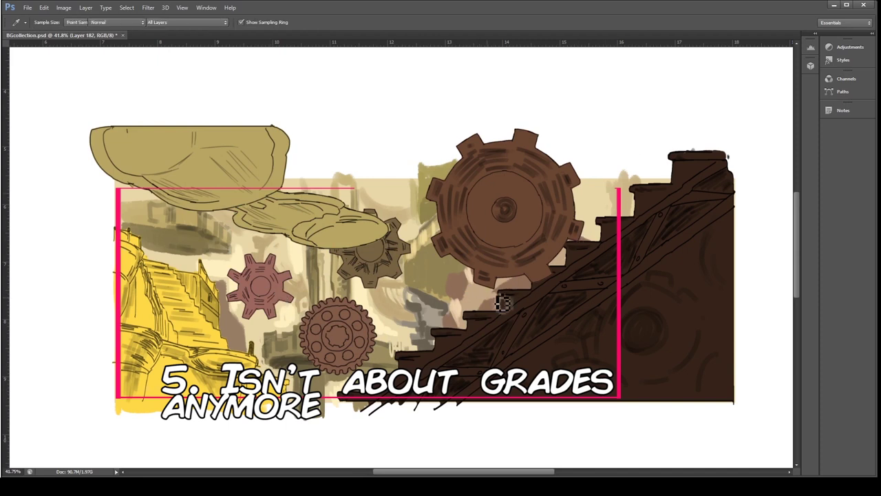
left_click(604, 203, "alt")
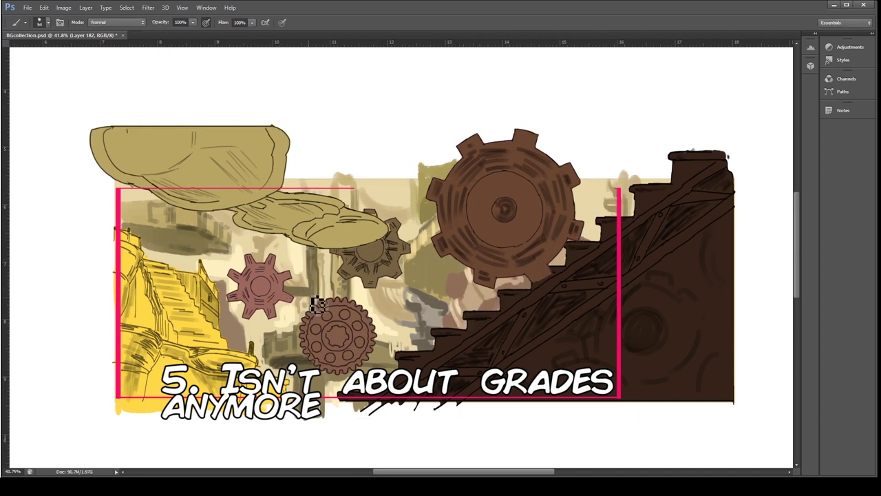
key("alt+bracketleft")
key("alt+bracketleft")
key("alt+bracketleft")
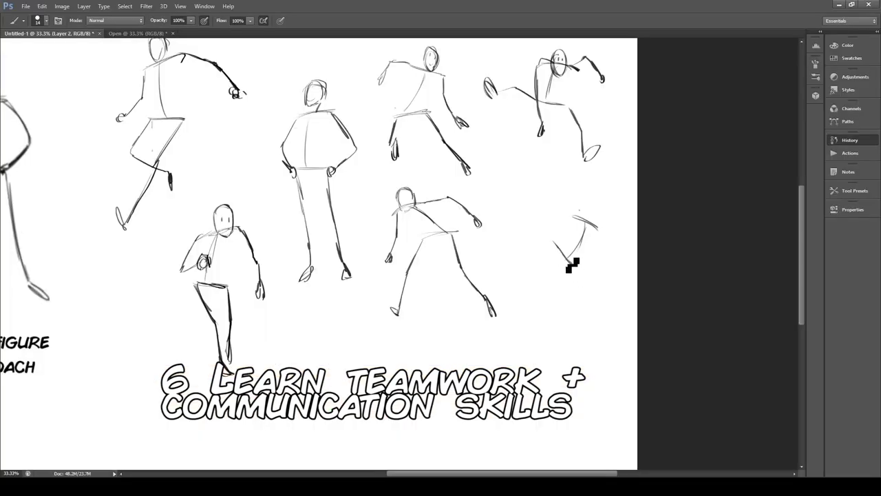
Draw a new figure's torso, raised kicking leg, and hand loop with arm hook.
mouse_move(554, 238)
left_mouse_down()
mouse_move(587, 308)
mouse_move(584, 345)
left_mouse_up()
left_click_drag(569, 252, 500, 205)
mouse_move(574, 200)
left_mouse_down()
mouse_move(592, 225)
mouse_move(558, 229)
mouse_move(580, 235)
mouse_move(606, 267)
left_mouse_up()
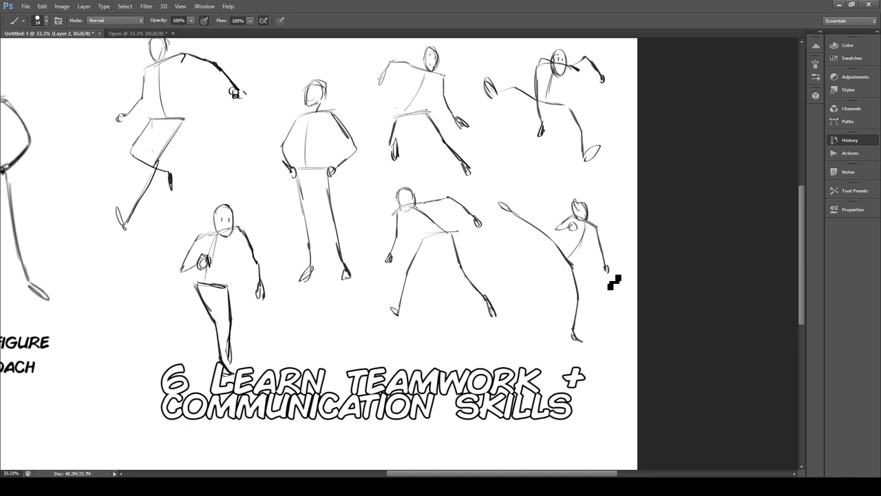
Erase the lower part of the kicking figure's arm and redraw it from the shoulder.
key("e")
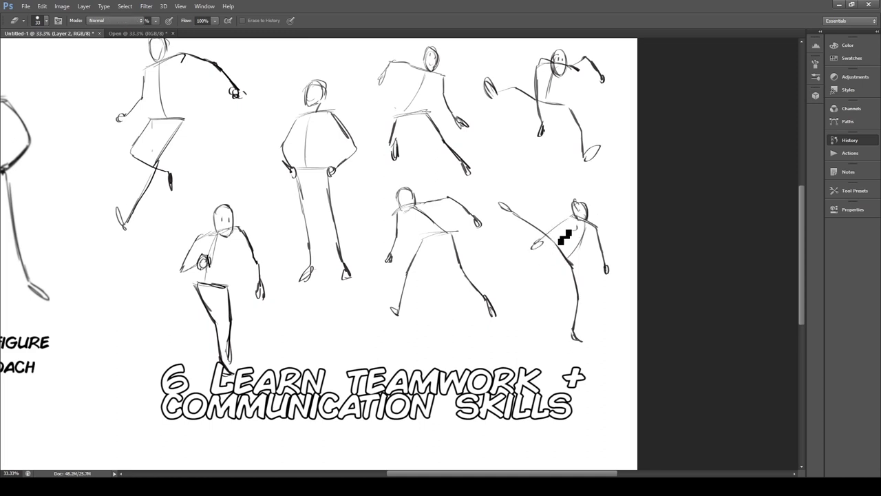
left_click_drag(604, 256, 615, 278)
key("b")
left_click_drag(590, 224, 606, 247)
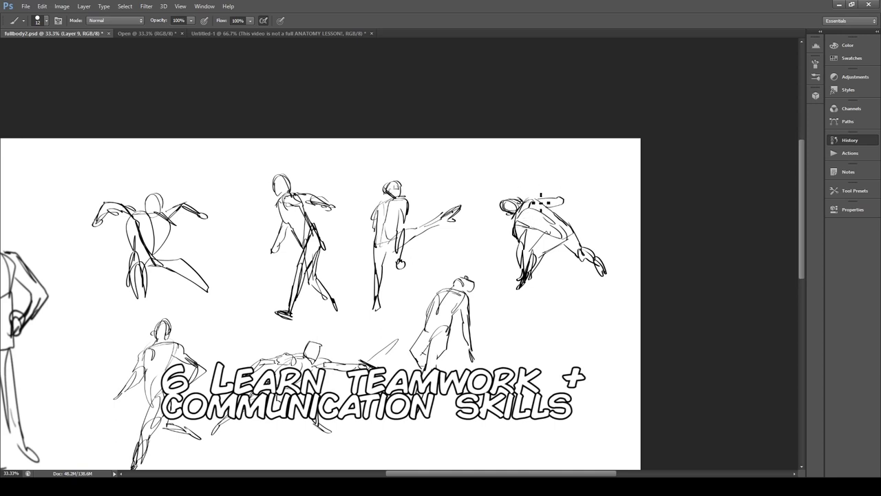
scroll(540, 174, "down", 3)
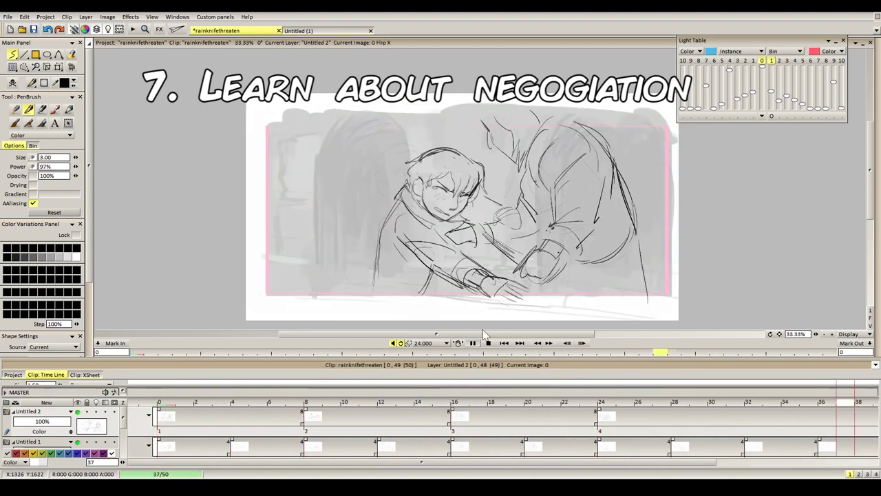
Mirror and zoom the view to 50%, play to image 20, then draw the boy's eyes and open mouth.
key("x")
key("plus")
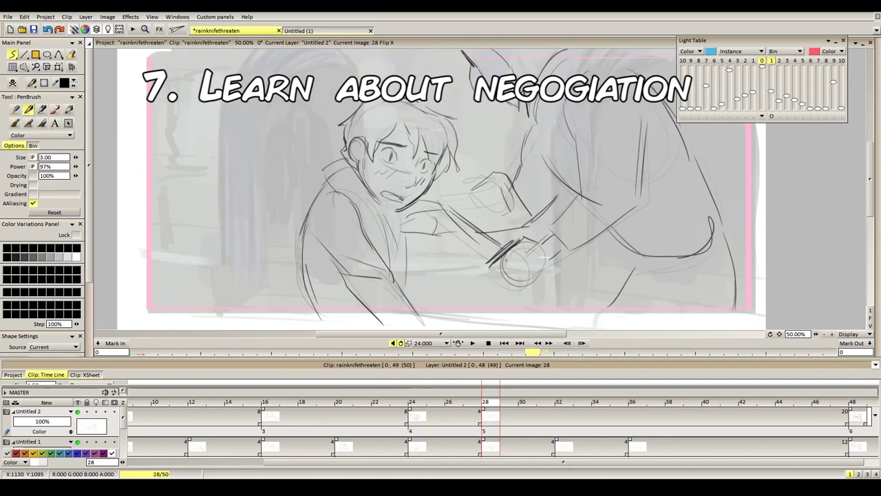
left_click(472, 343)
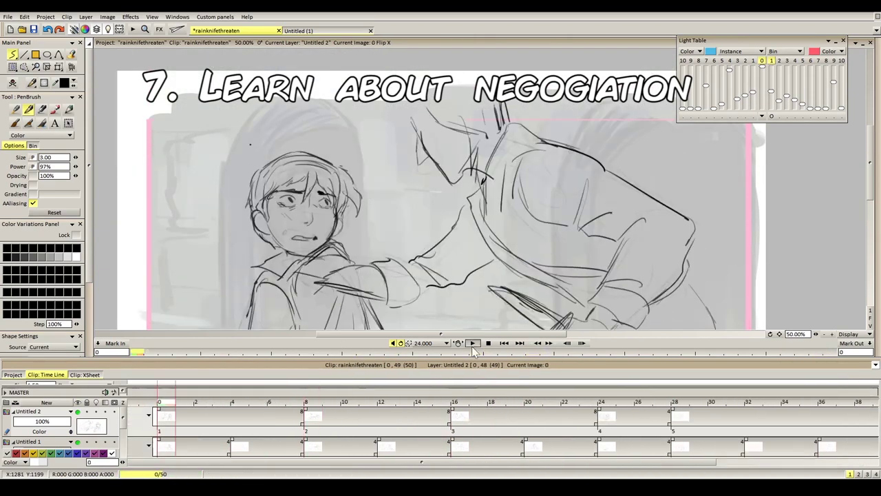
left_click(472, 343)
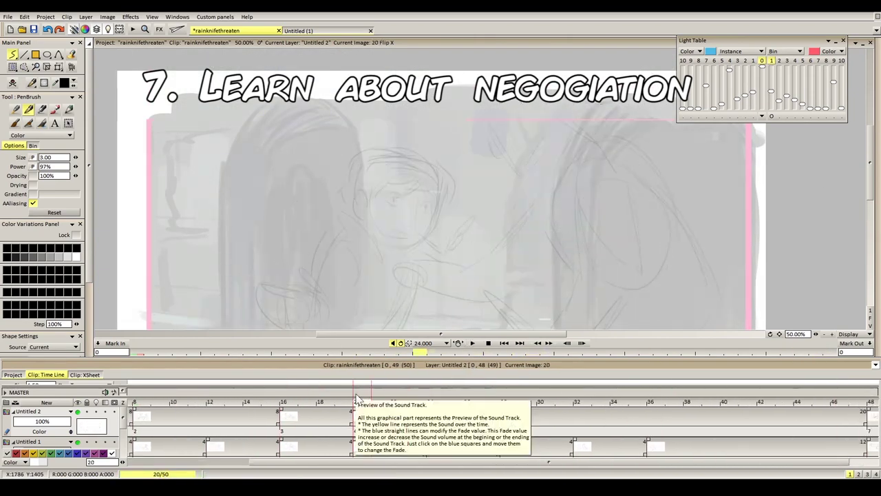
mouse_move(417, 205)
left_mouse_down()
mouse_move(406, 234)
mouse_move(394, 199)
left_mouse_up()
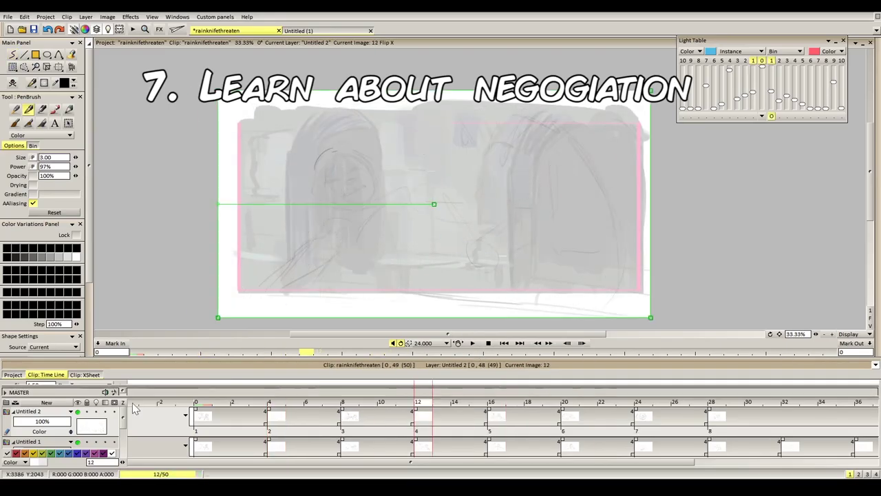
Redraw the boy's face in grey lines with hair and an outstretched arm, then play back.
scroll(476, 206, "up", 1)
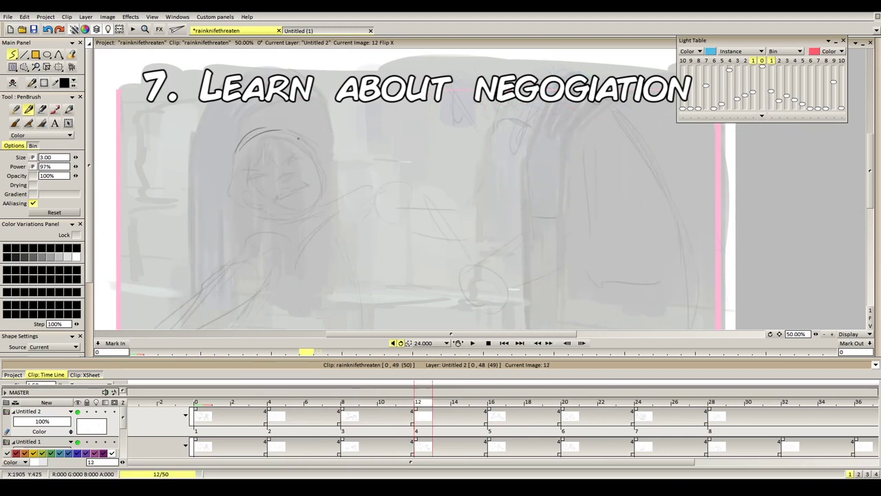
left_click_drag(293, 162, 303, 196)
left_click_drag(237, 207, 286, 196)
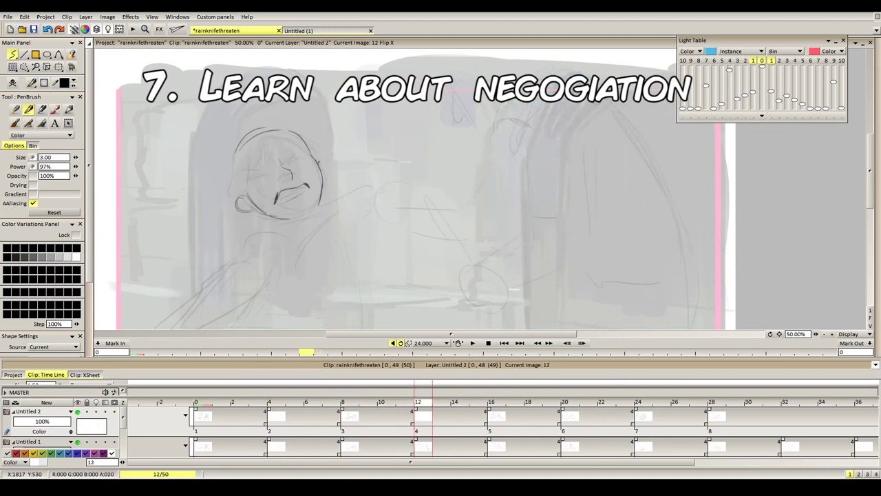
left_click_drag(281, 150, 303, 164)
left_click_drag(227, 134, 255, 172)
left_click_drag(289, 224, 372, 193)
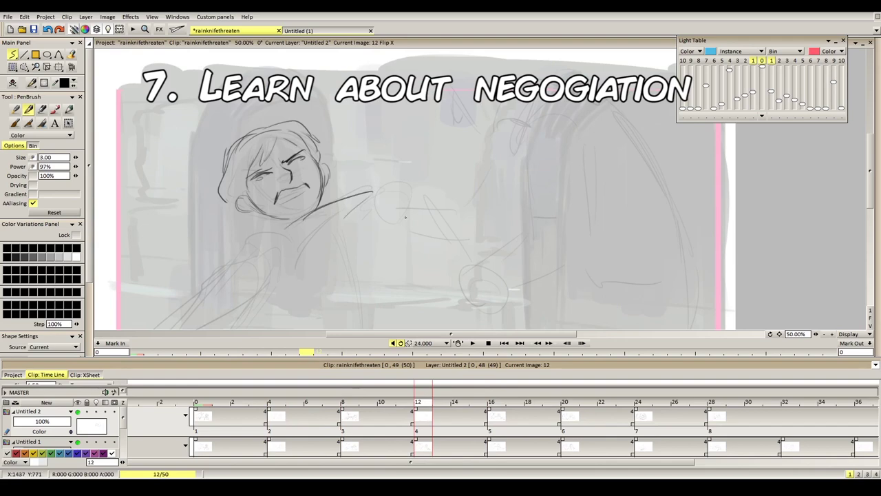
left_click(473, 343)
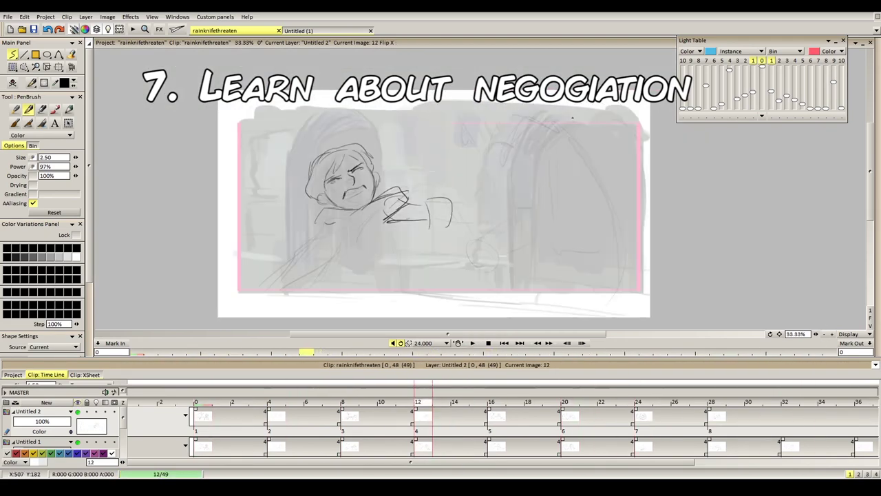
Sketch the boy's body and the right-hand knife figure's outline and arms, then play the shot.
left_click_drag(336, 243, 262, 286)
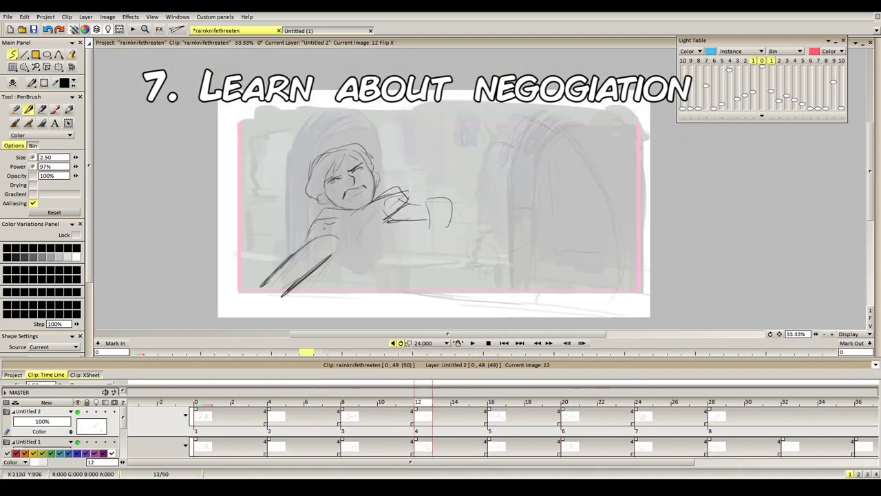
left_click_drag(383, 224, 378, 296)
left_click_drag(444, 121, 561, 227)
left_click_drag(544, 196, 494, 263)
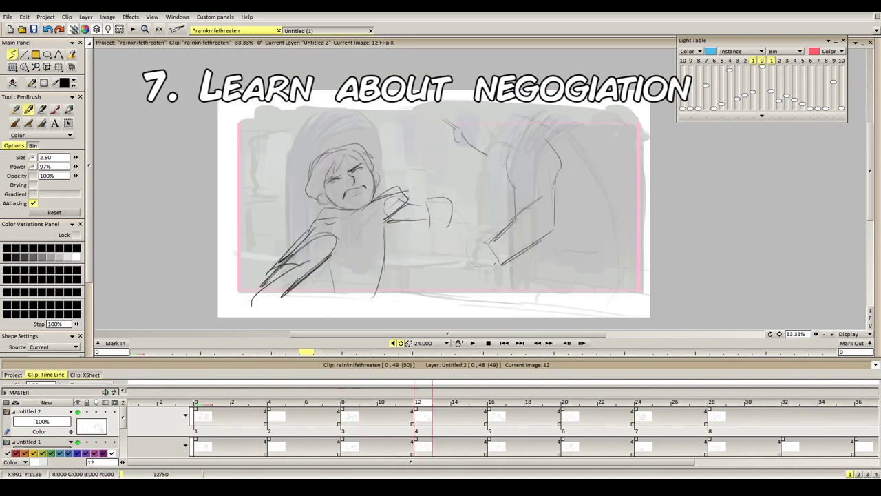
mouse_move(544, 121)
left_mouse_down()
mouse_move(606, 241)
mouse_move(596, 307)
left_mouse_up()
mouse_move(513, 110)
left_mouse_down()
mouse_move(448, 251)
mouse_move(554, 122)
left_mouse_up()
left_click(473, 342)
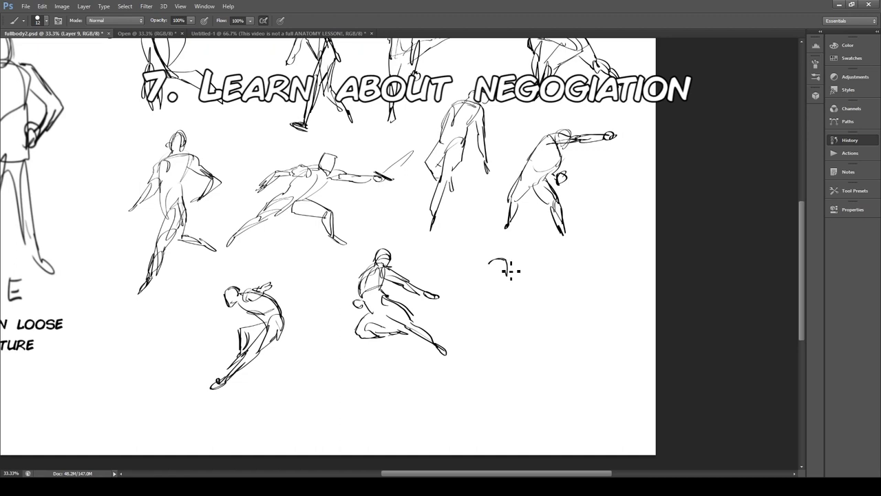
Draw a few brush strokes on the small head sketch beside the gesture figures.
mouse_move(491, 270)
left_mouse_down()
mouse_move(488, 279)
mouse_move(504, 289)
left_mouse_up()
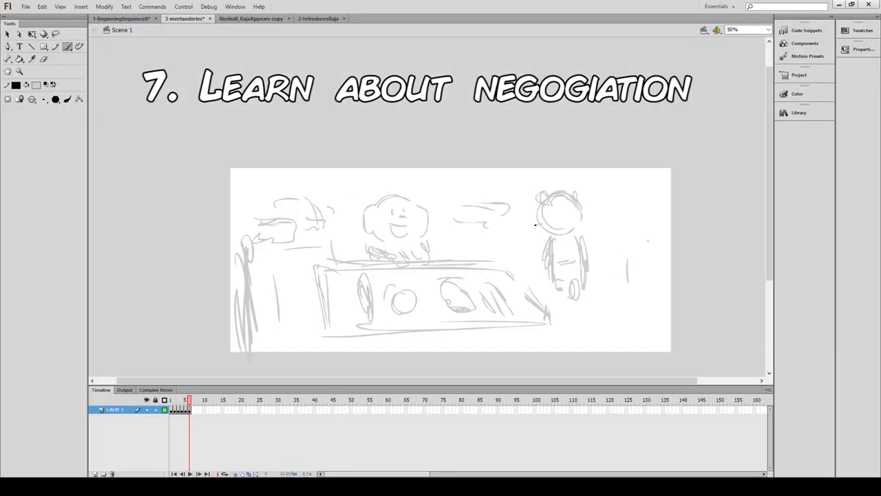
Add a short stroke beside the right character's head, then insert a keyframe at frame 7.
left_click_drag(536, 224, 527, 229)
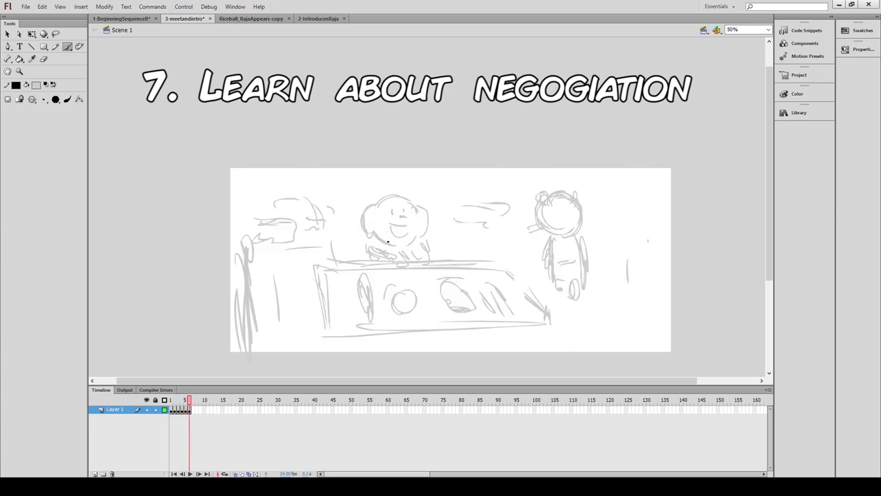
key("comma")
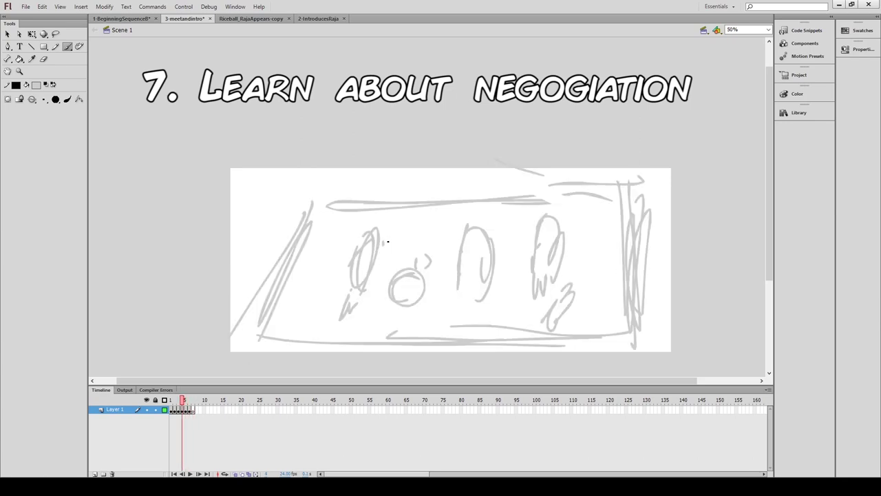
key("period")
key("F6")
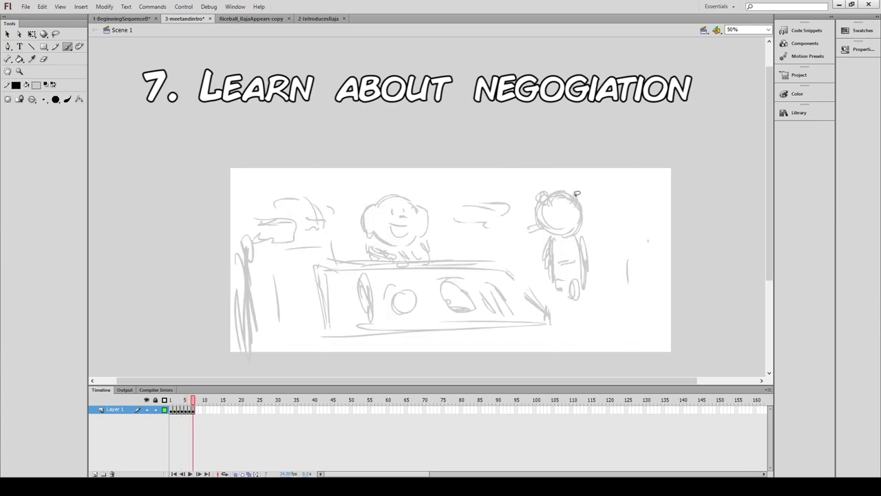
Lasso and delete the old right-hand character sketch on frame 7.
key("l")
left_click_drag(571, 303, 572, 226)
key("Delete")
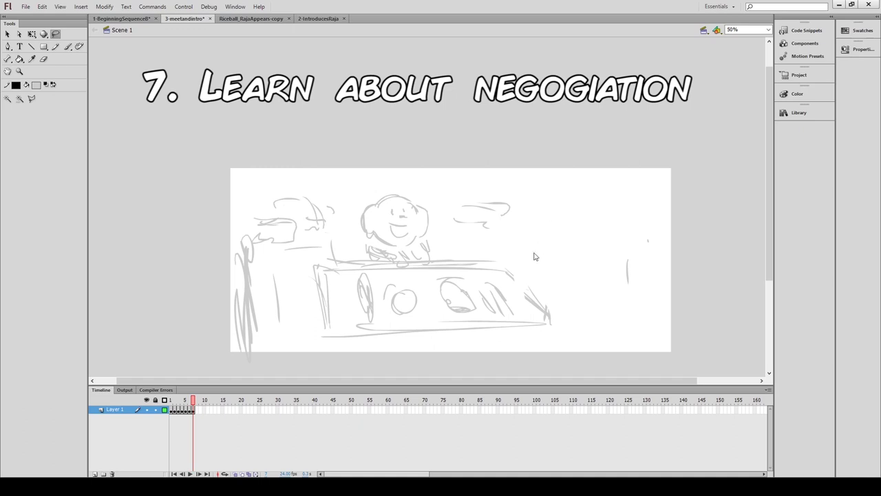
key("comma")
key("comma")
key("period")
key("b")
key("period")
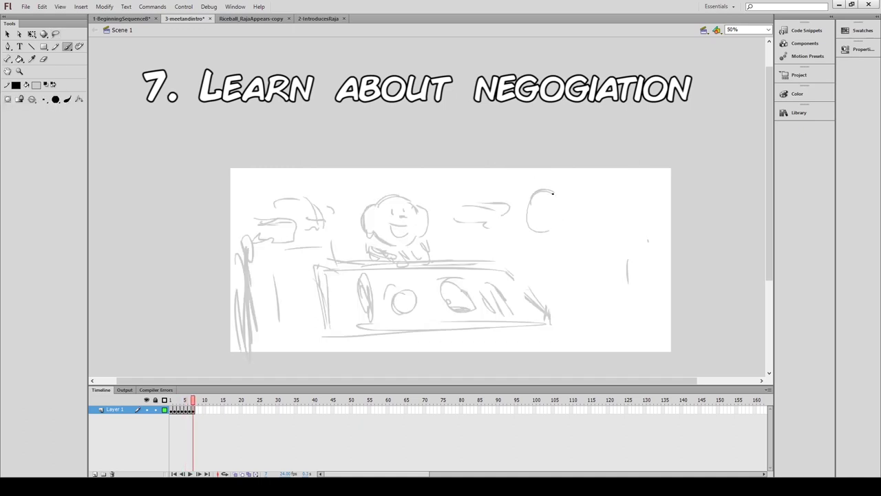
Draw the bear's head circle and body stroke, comparing against the previous frame.
left_click_drag(552, 194, 541, 190)
key("comma")
key("period")
key("comma")
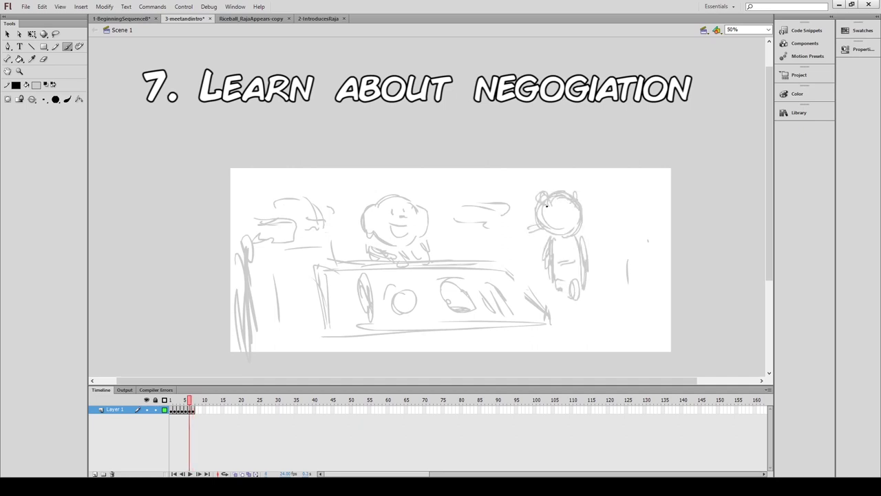
key("period")
mouse_move(568, 236)
left_mouse_down()
mouse_move(572, 247)
mouse_move(531, 259)
mouse_move(558, 251)
mouse_move(575, 281)
left_mouse_up()
key("comma")
key("period")
key("comma")
key("period")
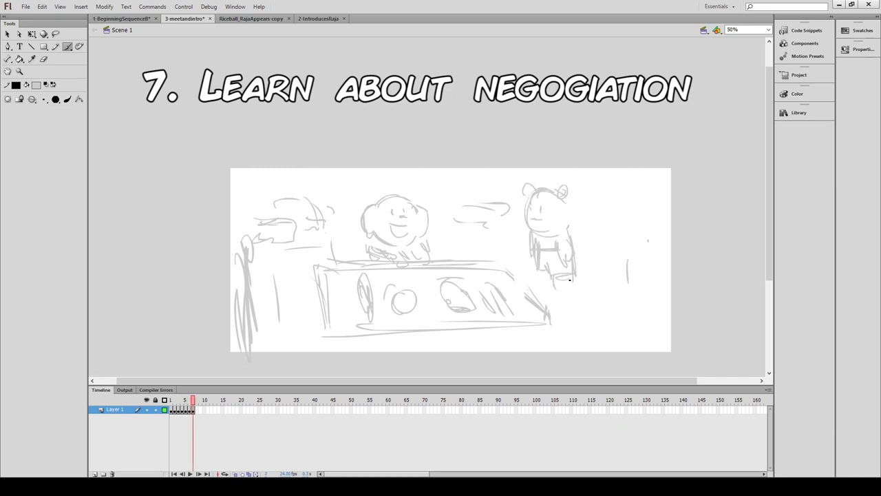
Draw a curved tail to the right of the bear character.
left_click_drag(587, 260, 609, 257)
key("comma")
key("period")
key("comma")
key("period")
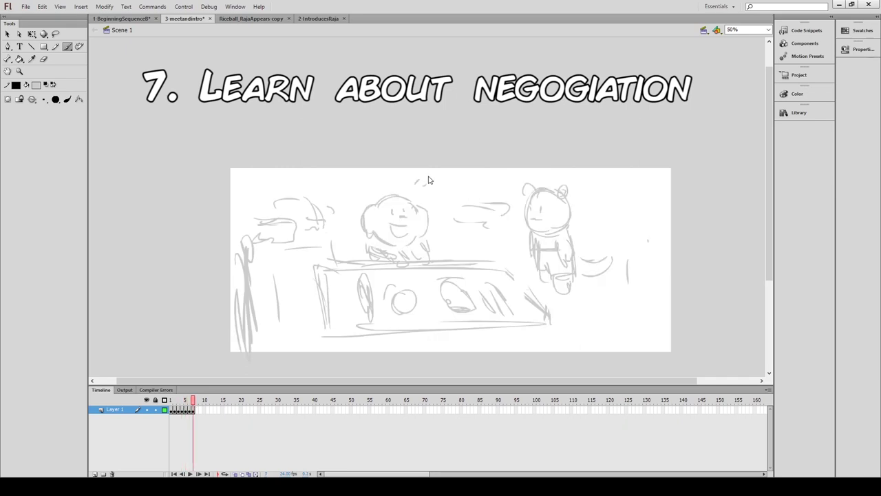
key("comma")
key("period")
Delete the character's head and body and draw a new head outline.
key("l")
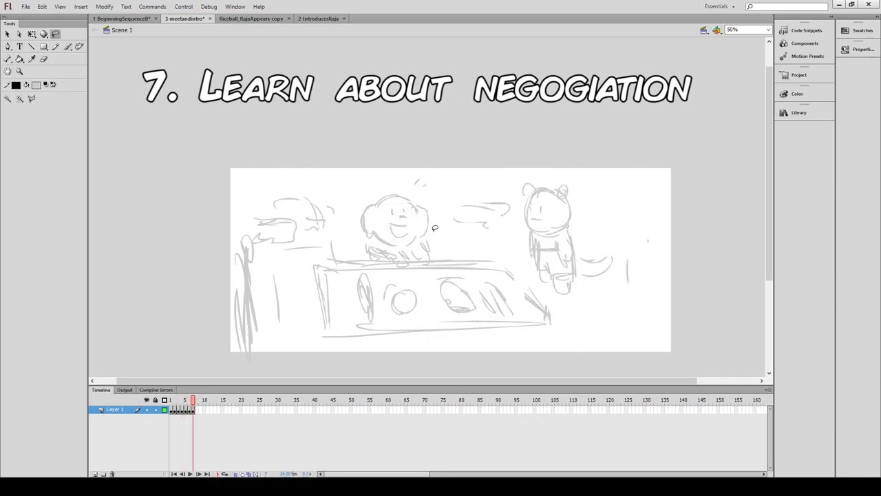
left_click_drag(387, 244, 406, 170)
key("Delete")
key("b")
key("comma")
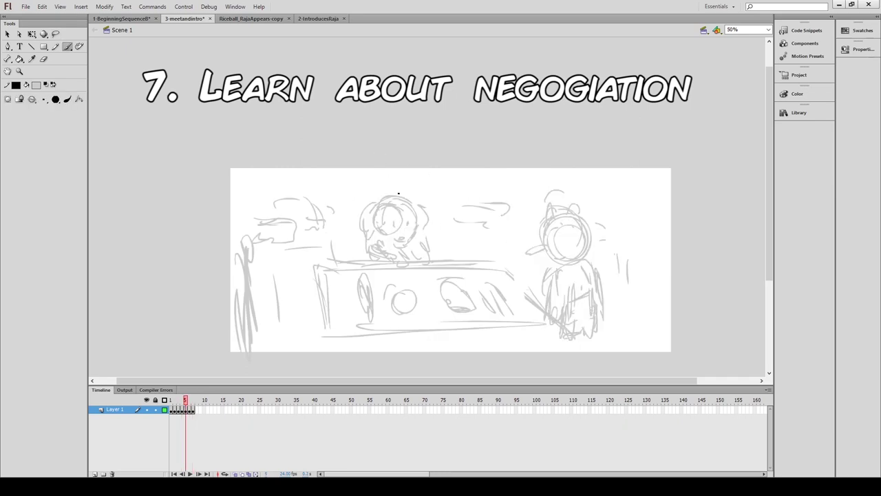
key("period")
mouse_move(411, 198)
left_mouse_down()
mouse_move(361, 226)
mouse_move(417, 211)
left_mouse_up()
key("comma")
key("period")
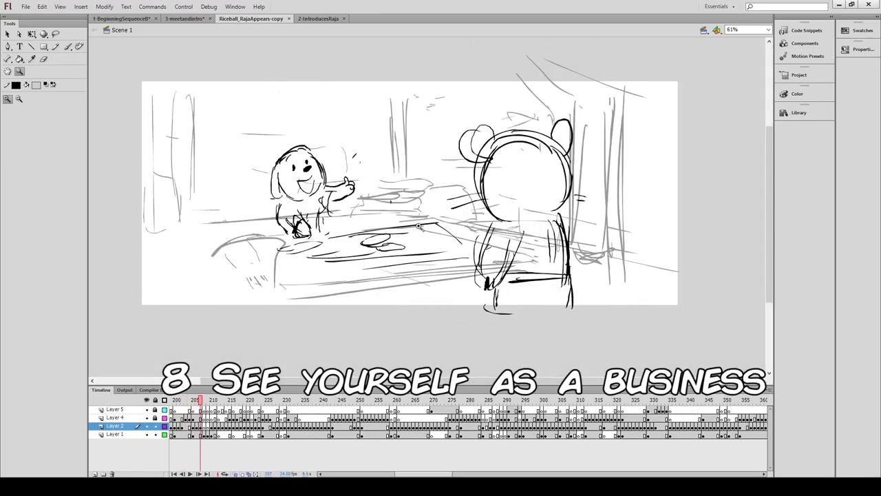
key("comma")
key("comma")
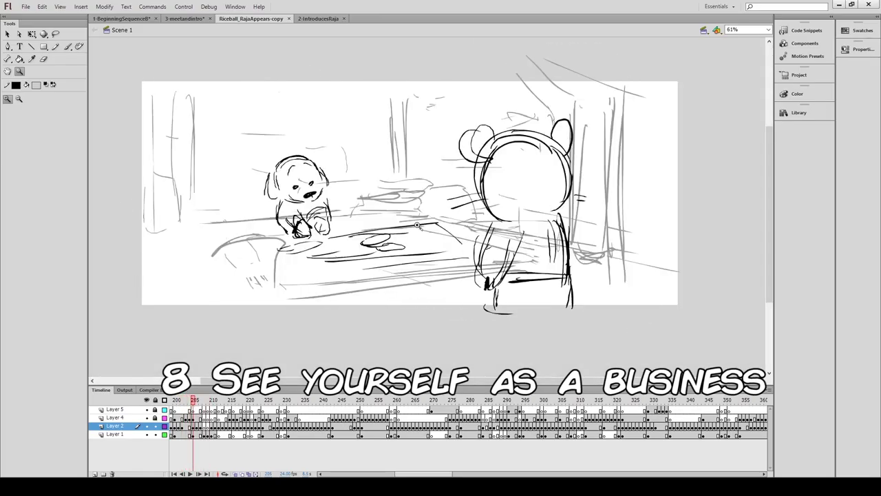
key("comma")
key("comma")
key("comma")
left_click(183, 19)
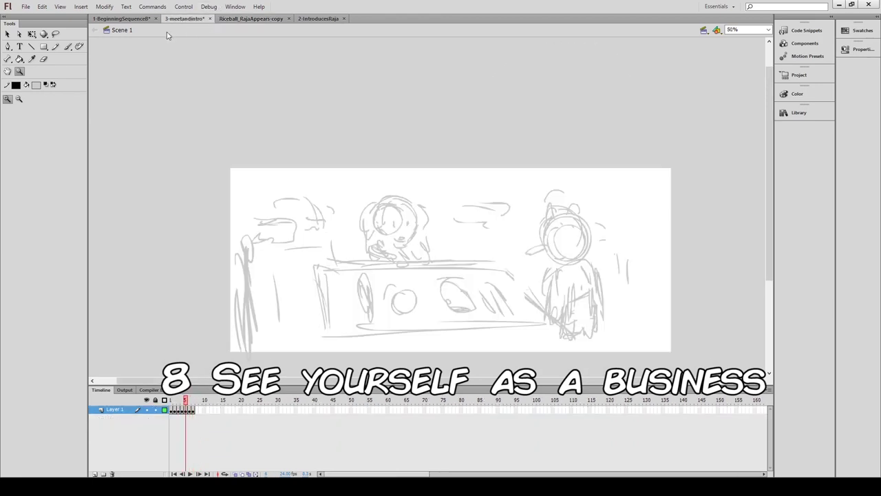
left_click(7, 34)
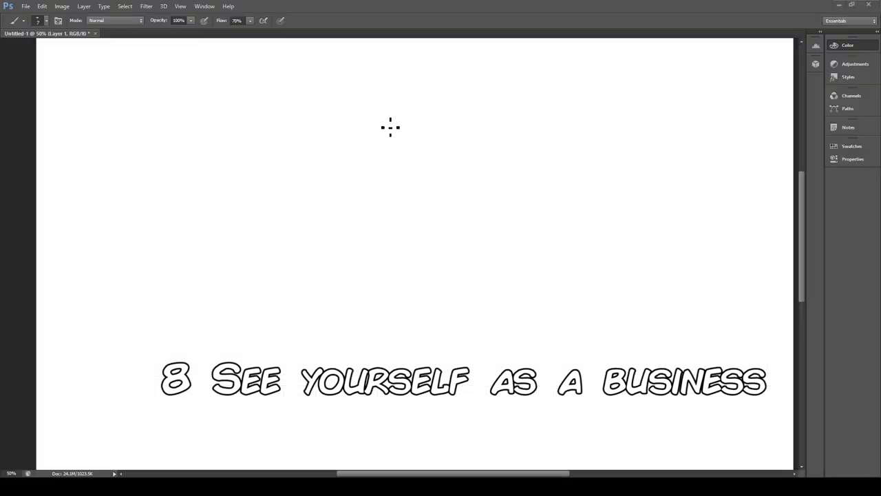
mouse_move(389, 126)
left_mouse_down()
mouse_move(447, 181)
mouse_move(364, 427)
mouse_move(371, 372)
mouse_move(482, 289)
mouse_move(564, 364)
mouse_move(394, 246)
mouse_move(296, 303)
left_mouse_up()
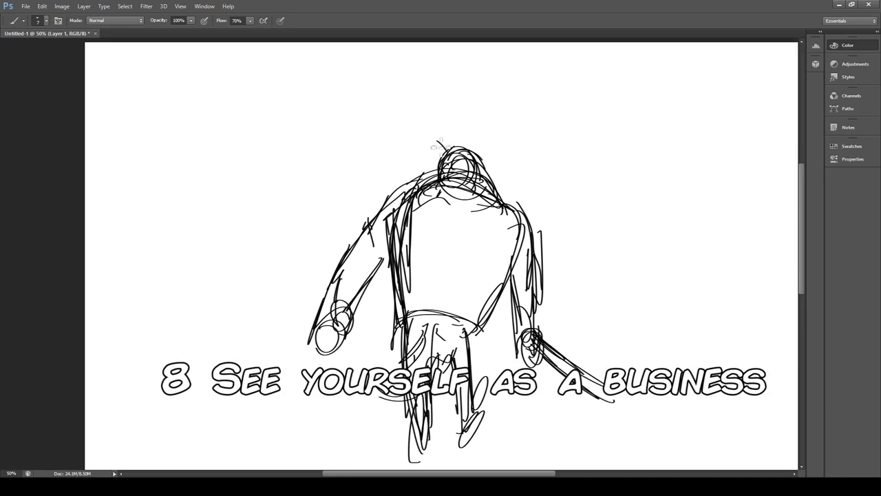
Sketch the large eared figure's body, a small child beside it, a tail and a head circle.
mouse_move(440, 158)
left_mouse_down()
mouse_move(509, 199)
mouse_move(444, 346)
mouse_move(468, 399)
mouse_move(482, 234)
left_mouse_up()
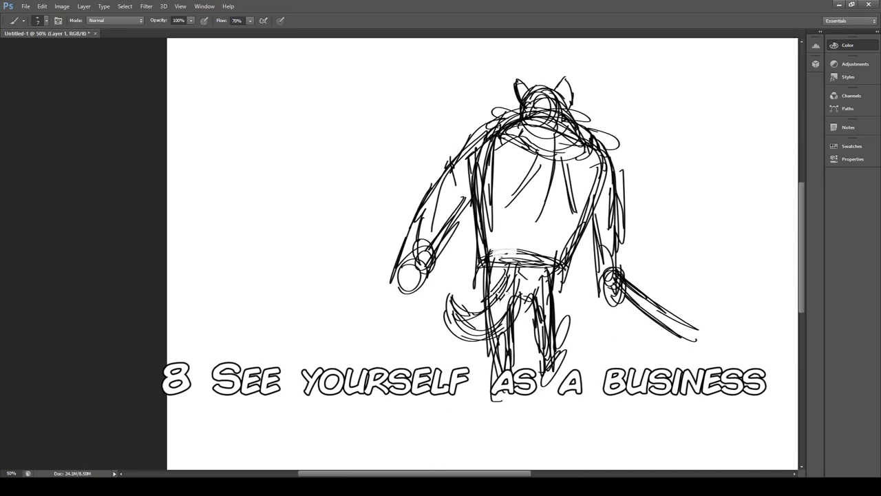
left_click_drag(509, 344, 363, 262)
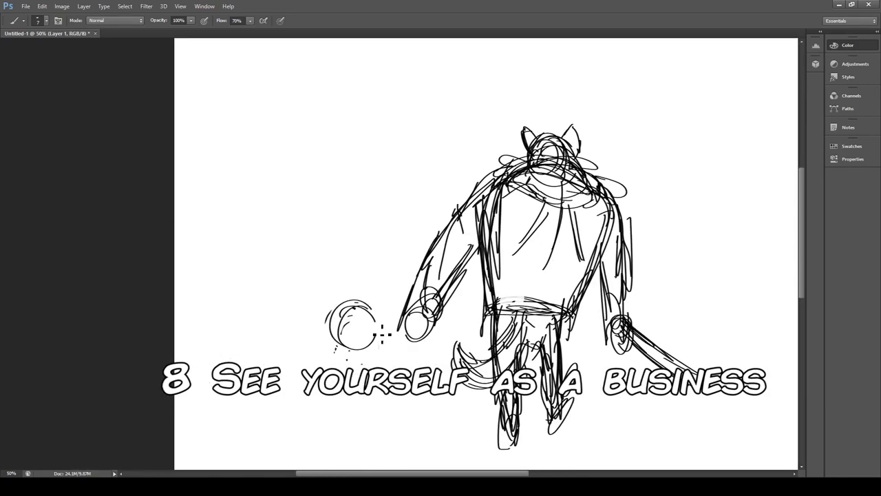
left_click_drag(413, 330, 338, 375)
left_click_drag(337, 375, 345, 441)
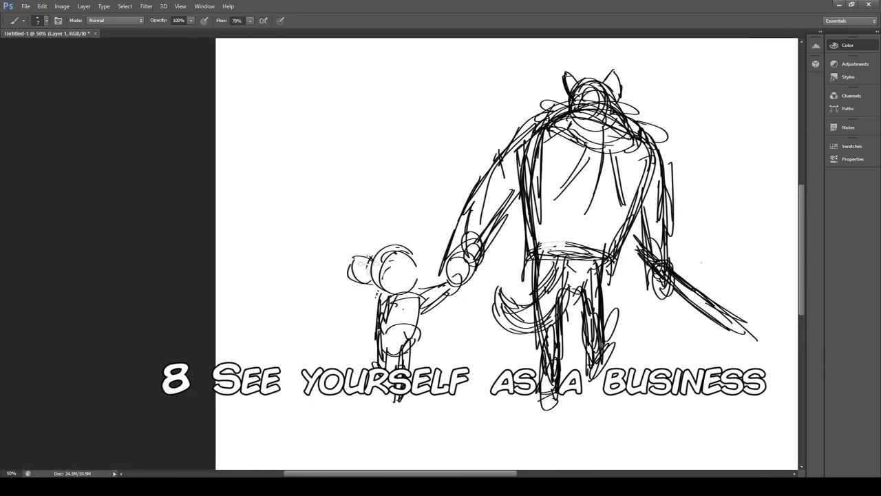
left_click_drag(634, 331, 523, 363)
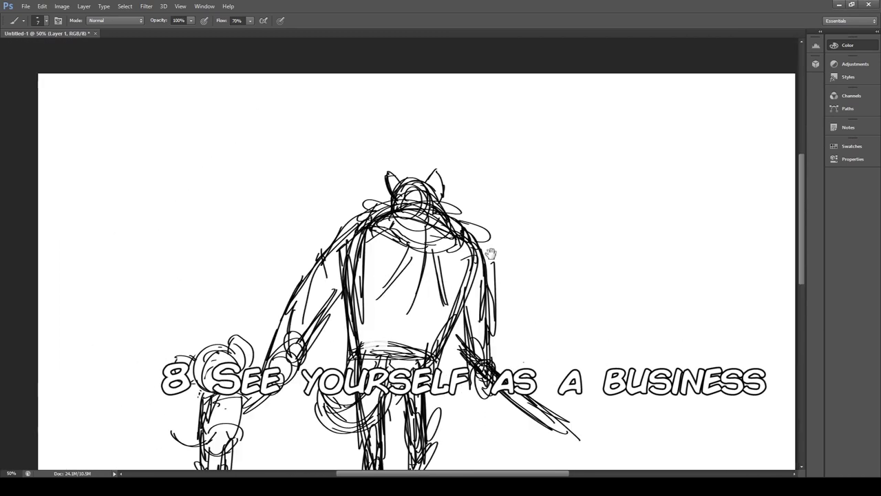
mouse_move(475, 172)
left_mouse_down()
mouse_move(482, 207)
mouse_move(473, 186)
mouse_move(468, 268)
left_mouse_up()
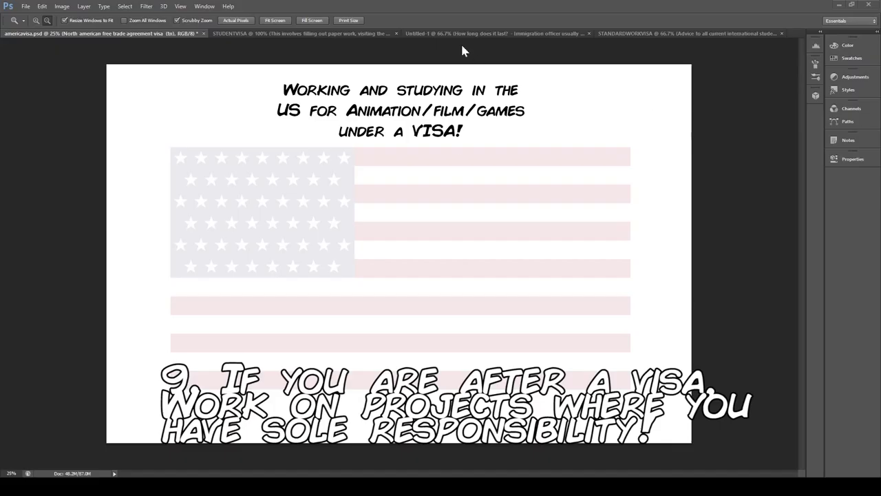
Reveal the Student VISA (F-1) bubble with its CPT and OPT bubbles.
key("ctrl+alt+z")
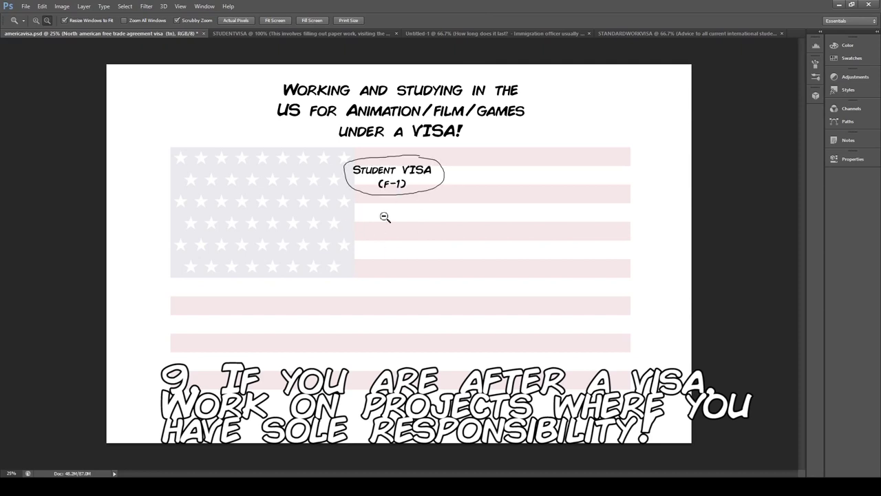
key("ctrl+alt+z")
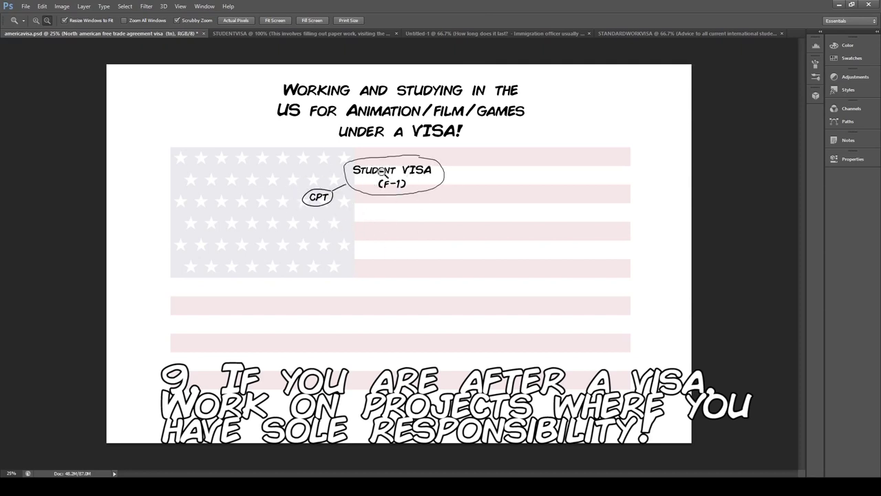
key("ctrl+alt+z")
key("ctrl+alt+z")
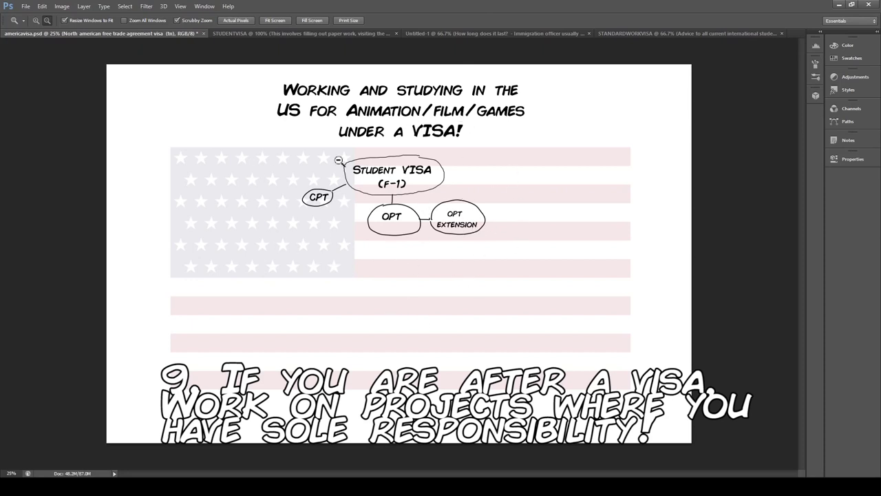
Reveal the H-1B, TN and O-1 bubbles with the temporary-resident and green card dividers.
key("ctrl+shift+z")
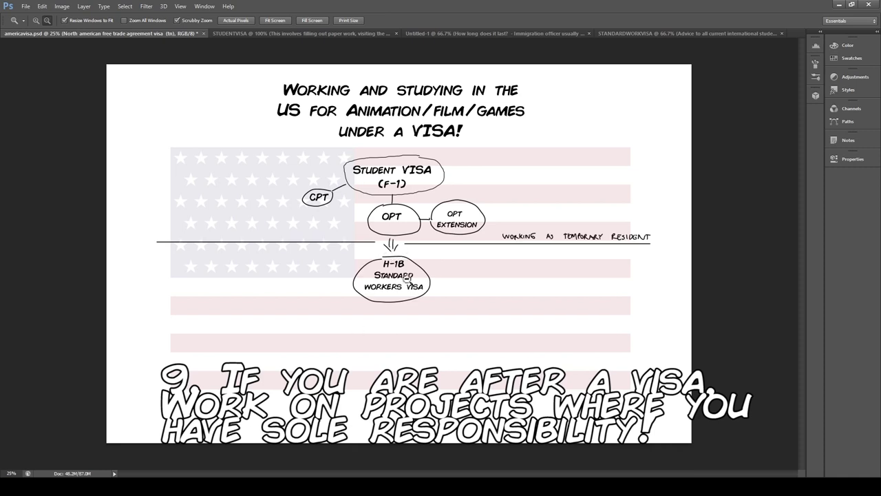
key("ctrl+shift+z")
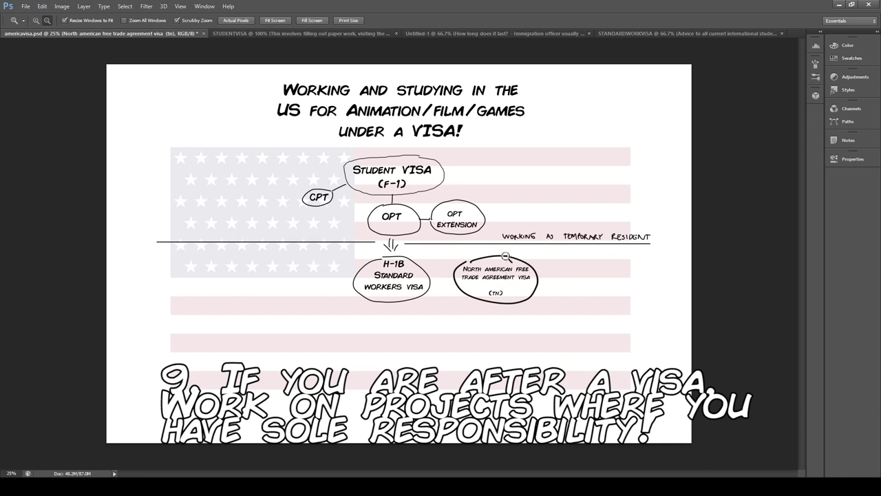
key("ctrl+shift+z")
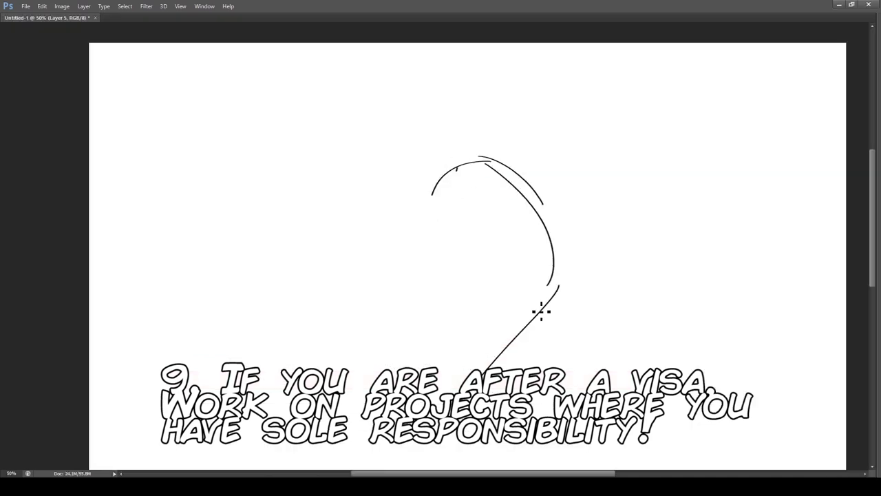
Sketch rough strokes over the goggled character's head and body.
mouse_move(537, 309)
left_mouse_down()
mouse_move(473, 186)
mouse_move(554, 144)
left_mouse_up()
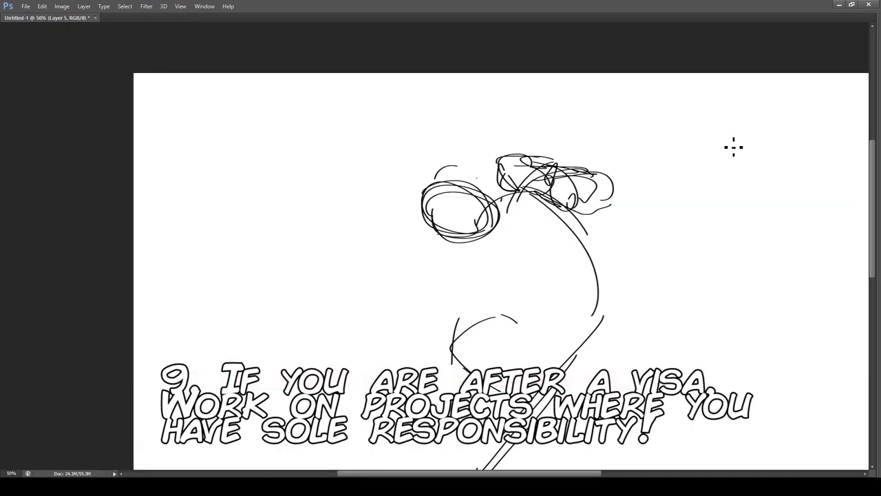
left_click_drag(565, 193, 605, 372)
left_click_drag(468, 241, 523, 310)
left_click_drag(493, 207, 709, 303)
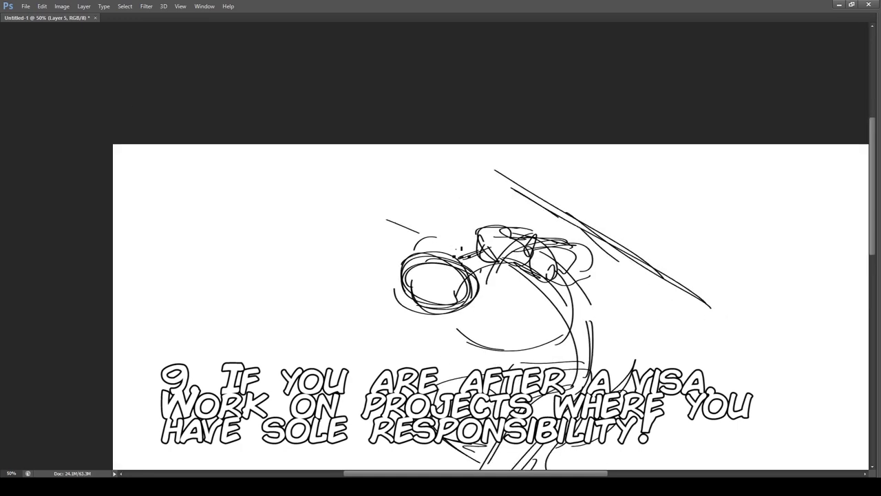
left_click_drag(516, 97, 760, 224)
left_click_drag(524, 331, 568, 234)
left_click_drag(512, 306, 550, 361)
left_click_drag(516, 113, 530, 234)
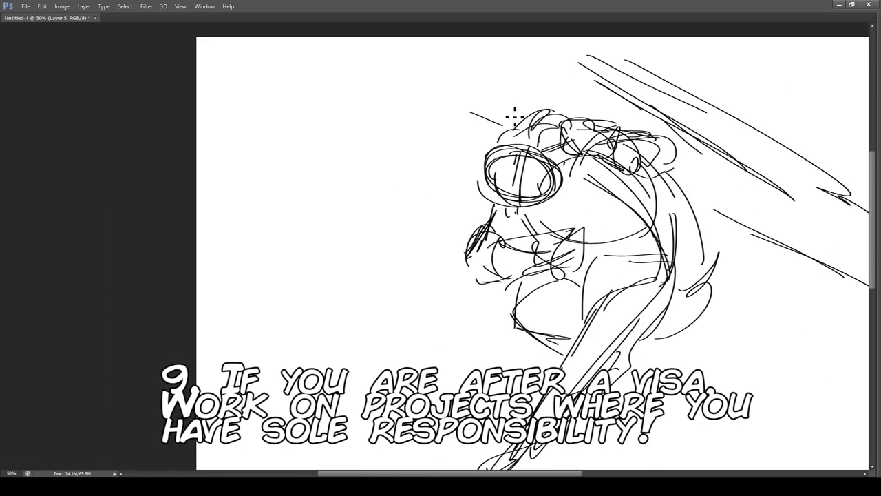
mouse_move(454, 145)
left_mouse_down()
mouse_move(542, 183)
mouse_move(554, 203)
left_mouse_up()
Sketch a small rabbit-eared figure below-left of the character, starting from a circle and an oval.
left_click_drag(481, 152, 490, 155)
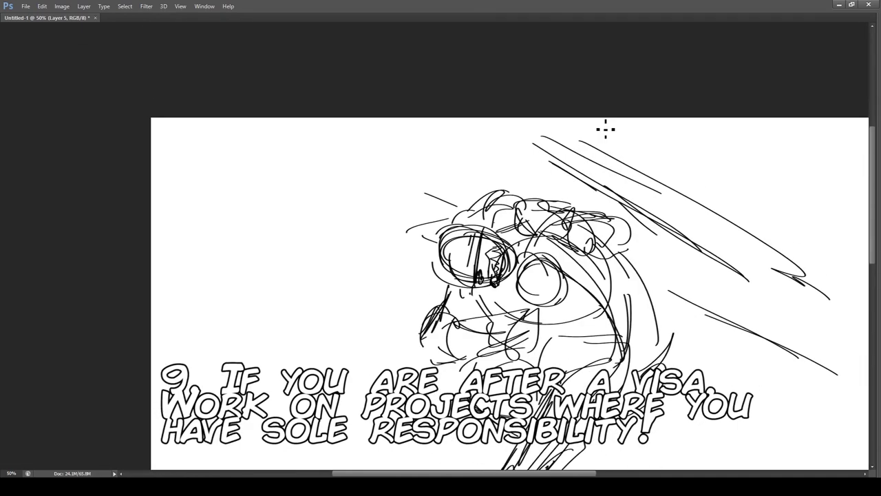
mouse_move(330, 270)
left_mouse_down()
mouse_move(331, 344)
mouse_move(354, 275)
left_mouse_up()
left_click_drag(268, 290, 241, 317)
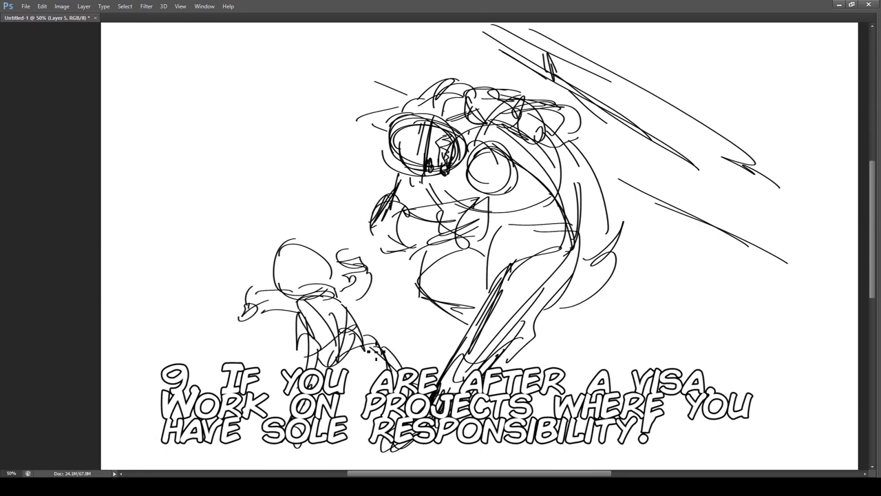
left_click_drag(275, 248, 322, 269)
left_click_drag(261, 220, 268, 254)
left_click_drag(413, 206, 482, 306)
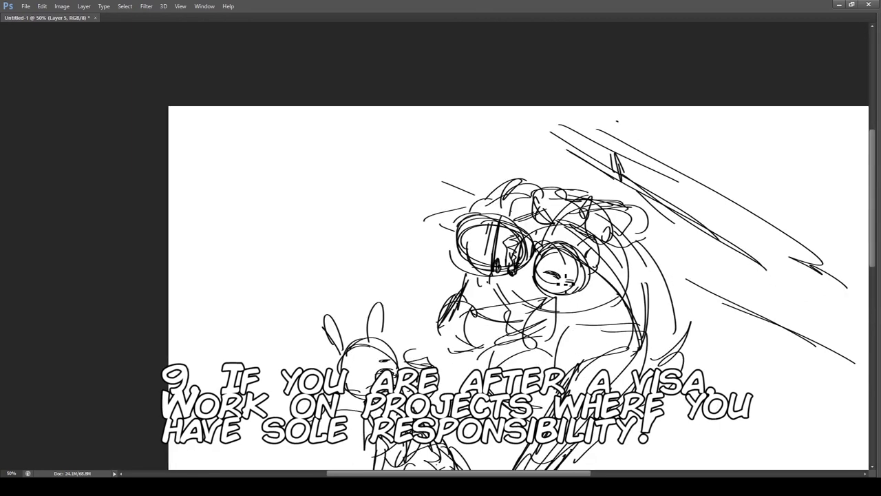
Add strokes to the goggle eye and the character's body fur, plus touches near the small figure.
left_click_drag(482, 172, 502, 179)
left_click_drag(564, 241, 585, 251)
left_click_drag(482, 289, 386, 172)
left_click_drag(606, 241, 689, 310)
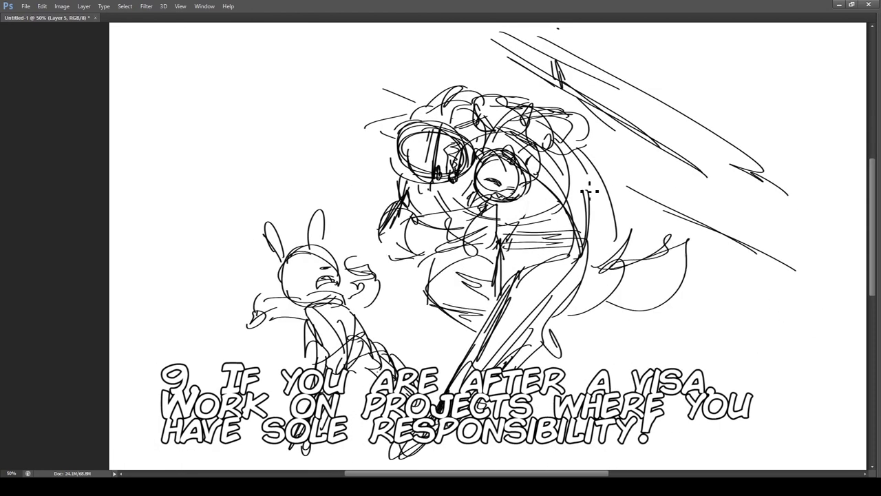
left_click_drag(454, 221, 502, 228)
left_click_drag(282, 275, 310, 303)
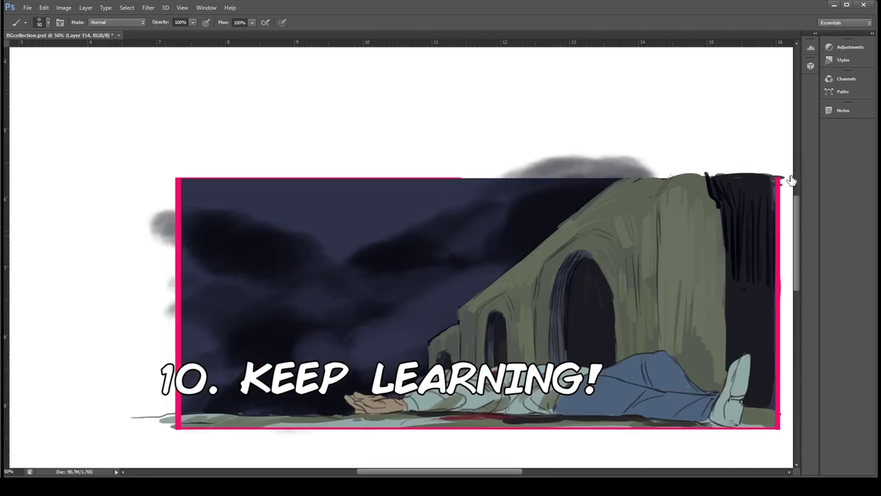
Paint light cloud strokes in the dark sky and outline the upper and lower cloud edges.
left_click_drag(244, 219, 317, 248)
left_click_drag(275, 227, 423, 299)
left_click_drag(288, 249, 424, 303)
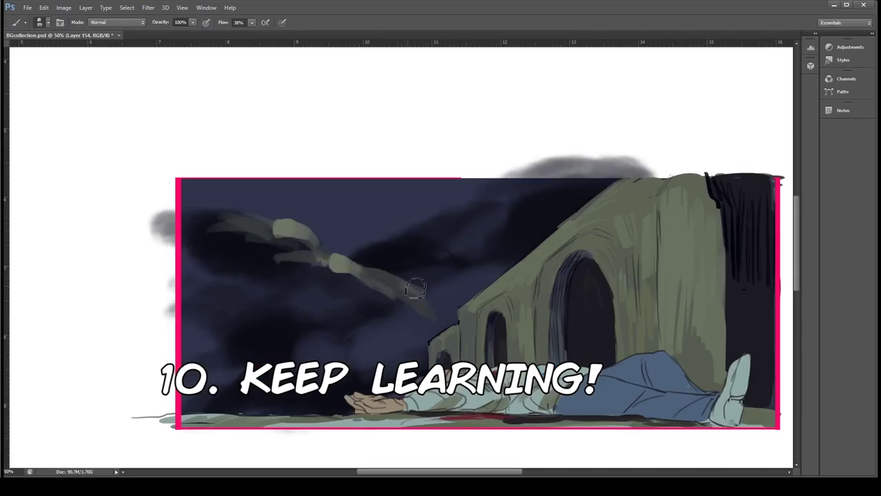
left_click_drag(362, 244, 459, 204)
left_click_drag(413, 227, 365, 266)
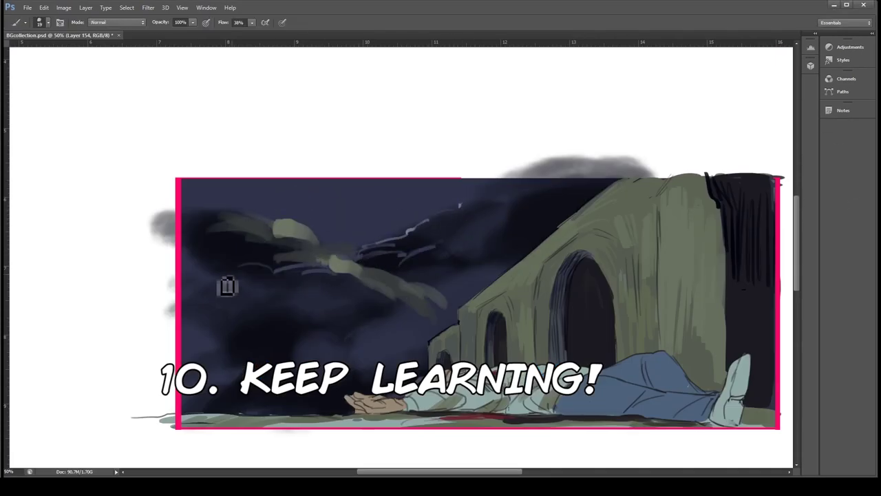
left_click_drag(201, 206, 266, 223)
left_click_drag(200, 298, 255, 311)
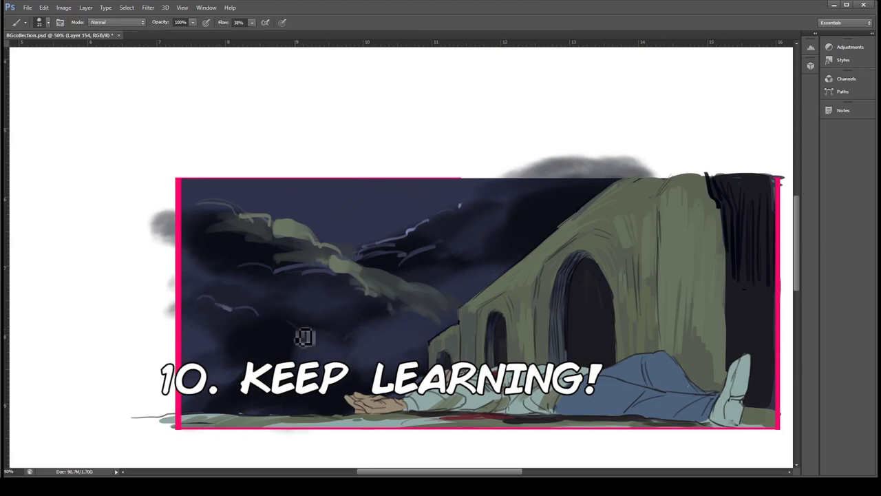
With a larger textured brush, add dark texture, then light green and light-blue strokes using sampled colours.
key("b")
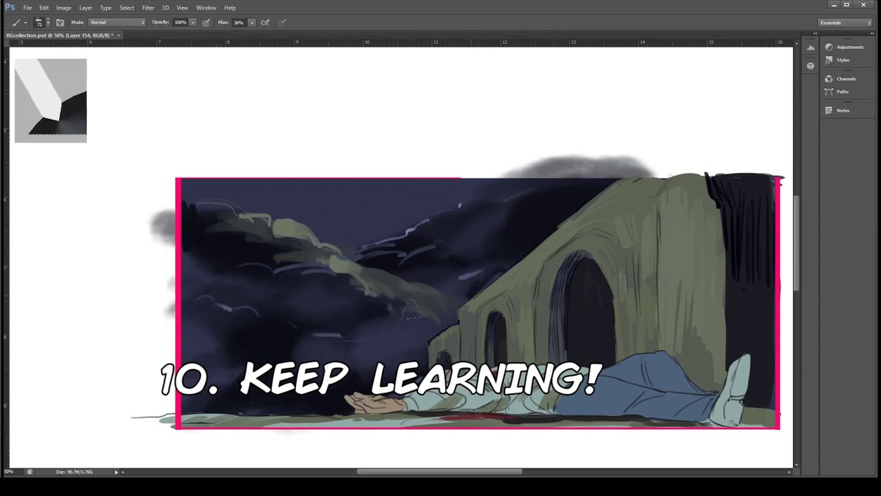
left_click_drag(411, 310, 227, 241)
left_click(171, 238, "alt")
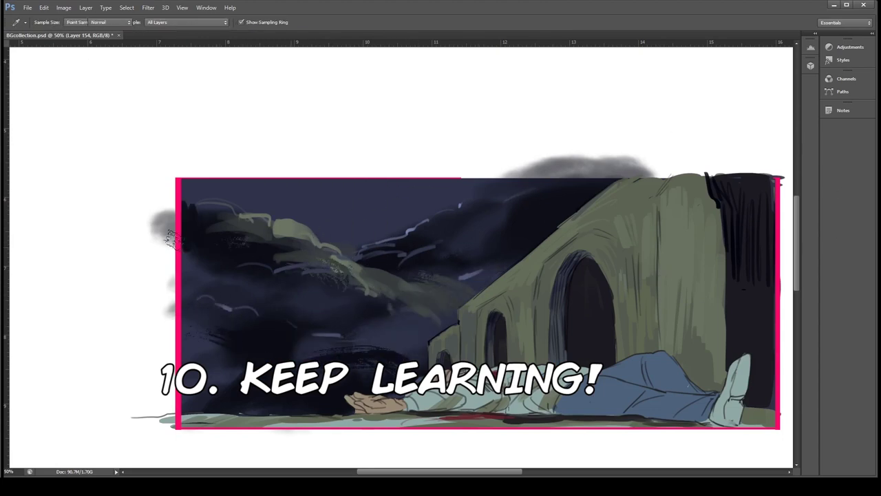
mouse_move(207, 227)
left_mouse_down()
mouse_move(482, 206)
mouse_move(386, 283)
mouse_move(282, 221)
left_mouse_up()
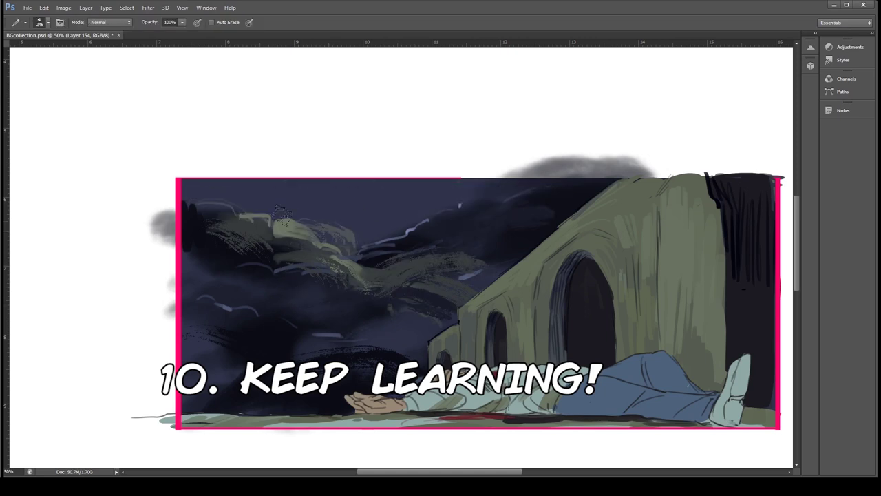
left_click(251, 302, "alt")
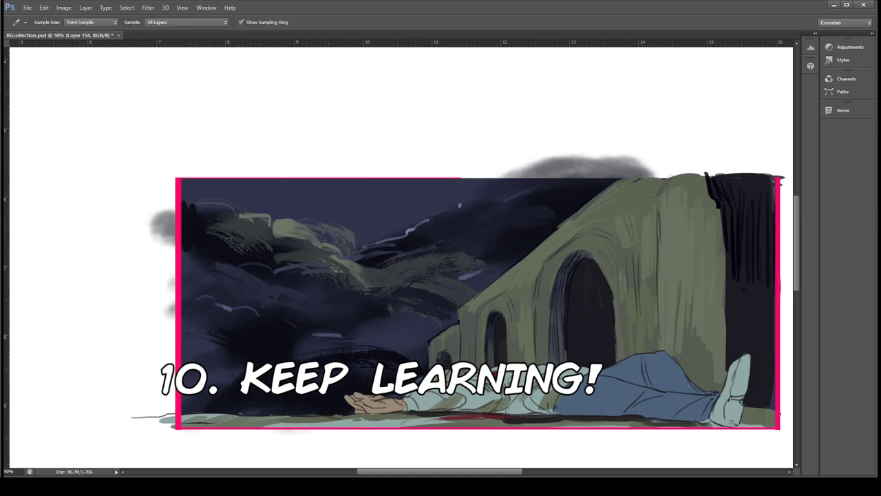
left_click_drag(506, 267, 468, 284)
left_click(718, 232, "ctrl")
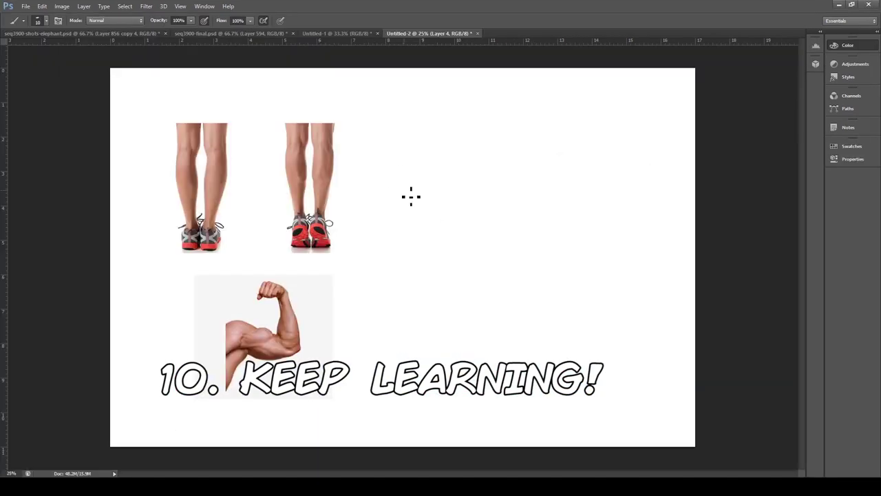
Sketch two simplified leg studies with feet beside the calf photos.
left_click_drag(408, 154, 404, 227)
mouse_move(413, 226)
left_mouse_down()
mouse_move(419, 192)
mouse_move(401, 248)
mouse_move(423, 239)
mouse_move(393, 251)
left_mouse_up()
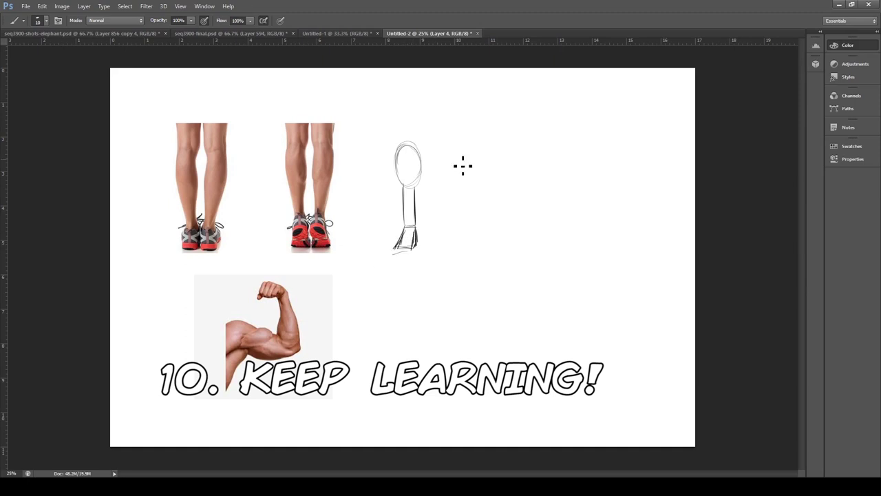
left_click_drag(421, 169, 417, 209)
left_click_drag(400, 177, 403, 218)
left_click_drag(463, 153, 470, 234)
left_click_drag(493, 154, 491, 227)
left_click_drag(492, 173, 490, 251)
left_click_drag(472, 230, 460, 255)
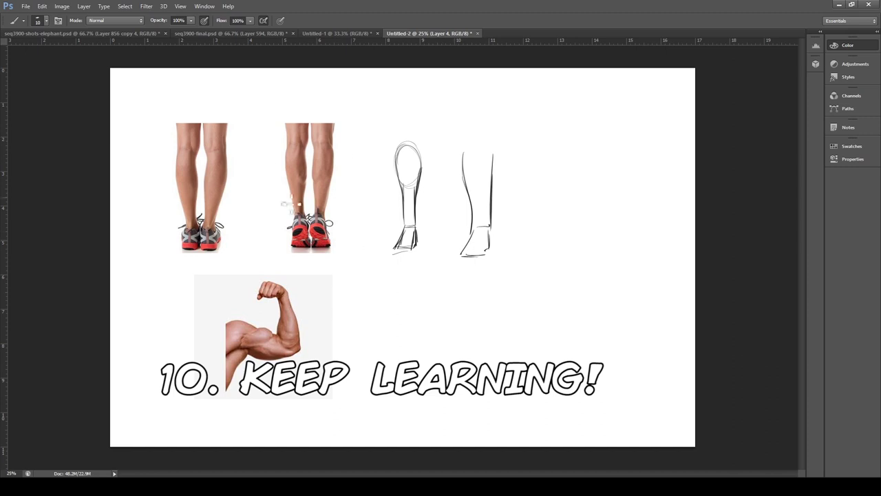
Sketch arm studies below the legs, undoing a stray stroke, and start a third leg sketch.
mouse_move(398, 323)
left_mouse_down()
mouse_move(436, 336)
mouse_move(438, 356)
left_mouse_up()
mouse_move(438, 336)
left_mouse_down()
mouse_move(461, 311)
mouse_move(443, 337)
left_mouse_up()
key("ctrl+z")
mouse_move(455, 303)
left_mouse_down()
mouse_move(450, 355)
mouse_move(392, 319)
left_mouse_up()
mouse_move(441, 358)
left_mouse_down()
mouse_move(391, 344)
mouse_move(377, 318)
mouse_move(433, 329)
mouse_move(396, 351)
mouse_move(441, 344)
mouse_move(454, 307)
left_mouse_up()
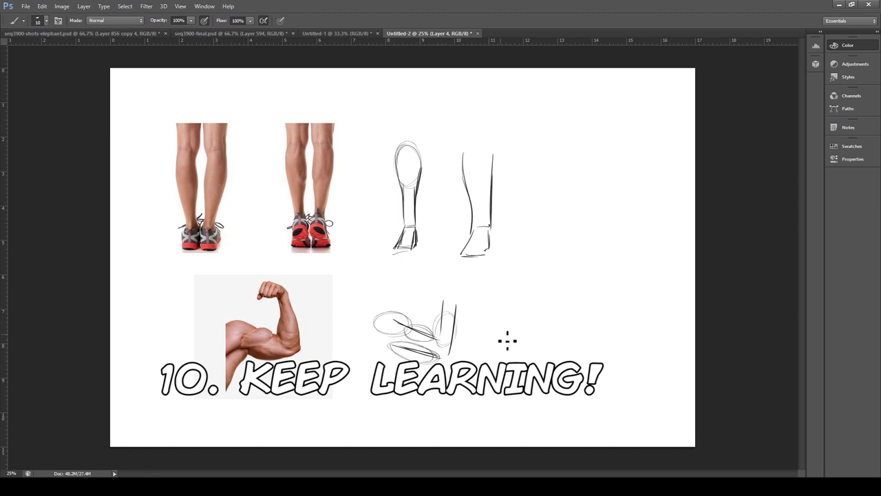
mouse_move(498, 333)
left_mouse_down()
mouse_move(550, 353)
mouse_move(556, 310)
mouse_move(569, 359)
left_mouse_up()
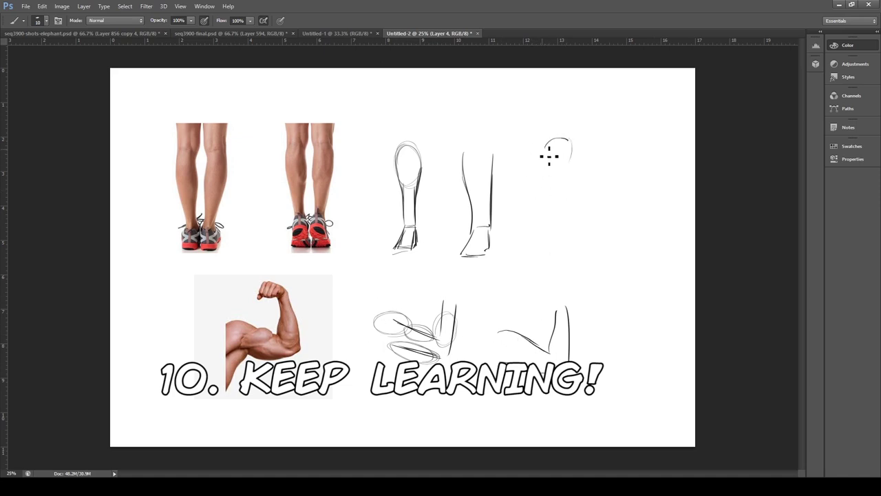
mouse_move(549, 156)
left_mouse_down()
mouse_move(556, 161)
mouse_move(552, 226)
left_mouse_up()
left_click_drag(566, 177, 561, 226)
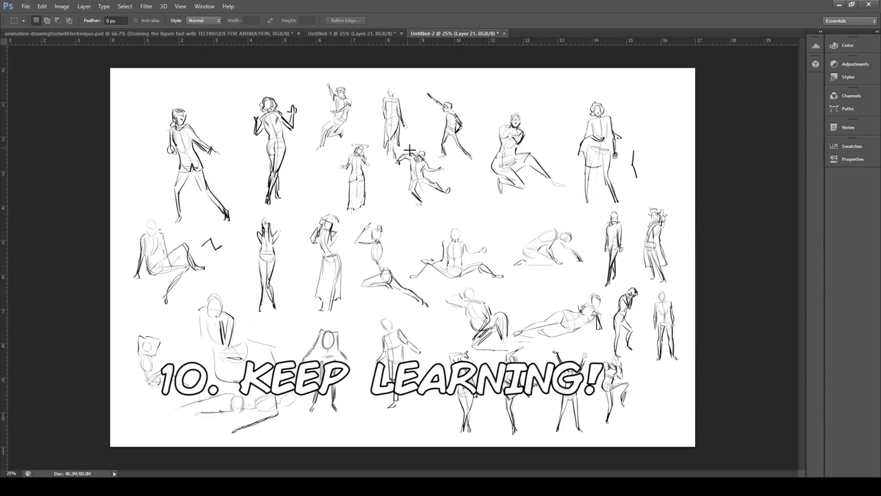
Add a new empty layer for sketching with the Brush, with the interface panels hidden.
key("Tab")
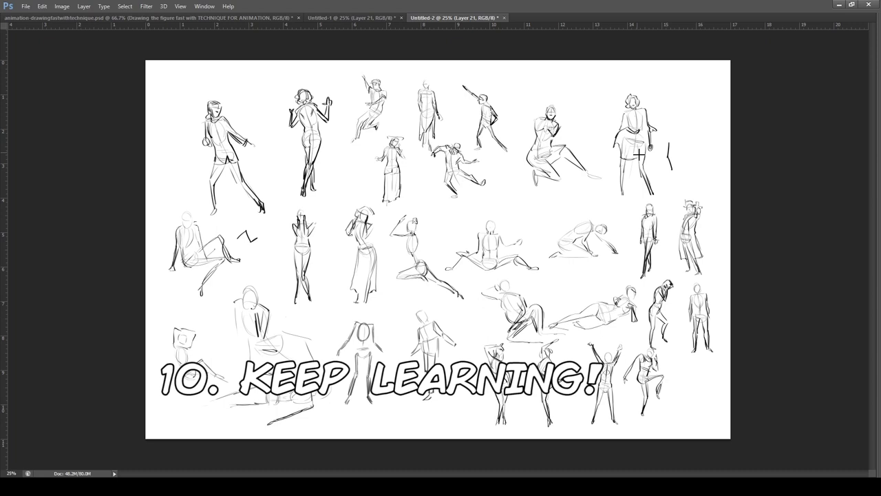
key("Tab")
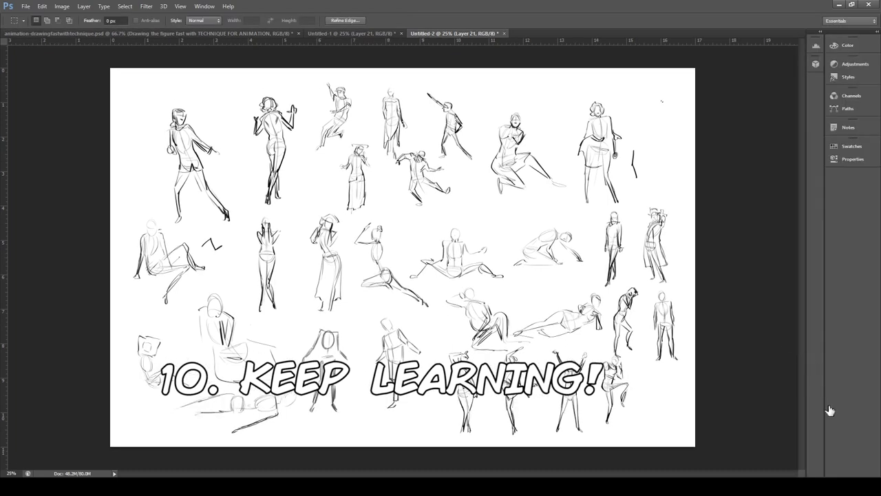
key("b")
key("ctrl+shift+alt+n")
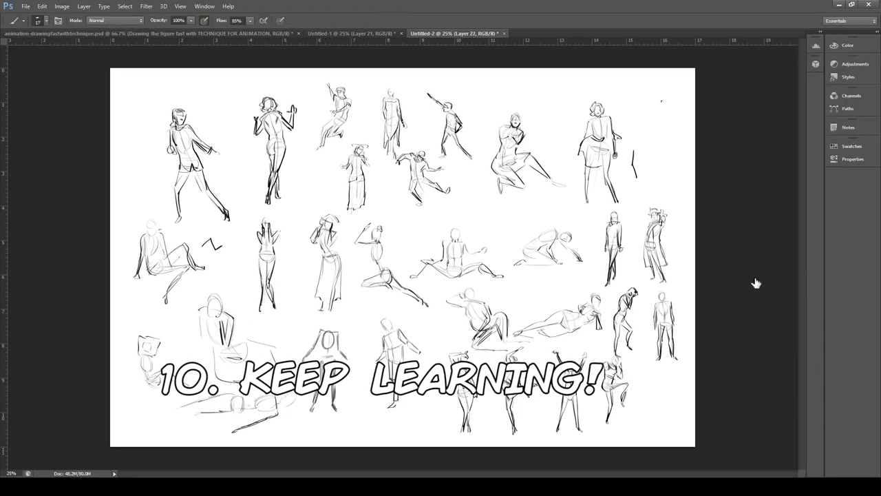
key("Tab")
key("Tab")
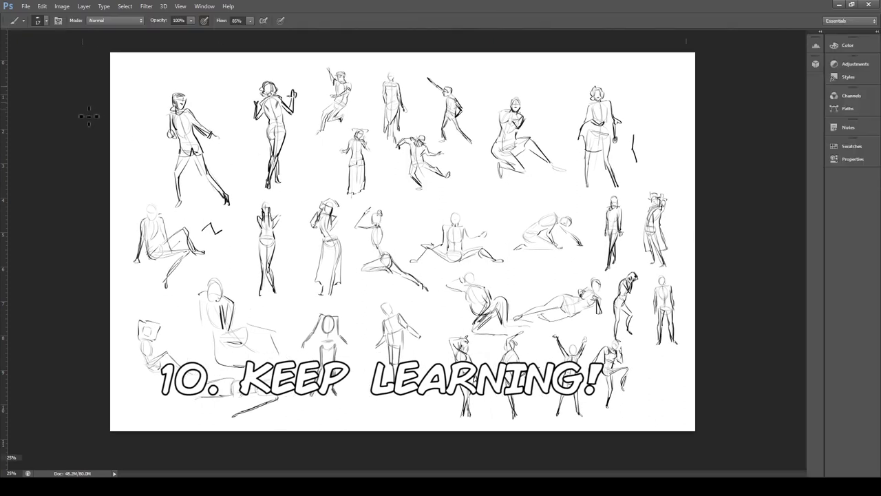
key("Tab")
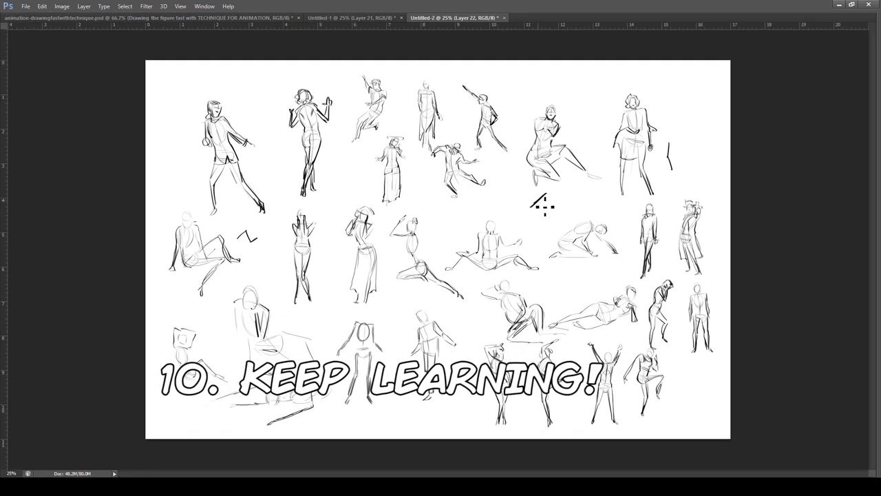
Sketch a few short pose strokes, undoing the two arcs drawn near the top-right corner.
left_click_drag(537, 217, 546, 232)
left_click_drag(566, 197, 592, 210)
left_click_drag(709, 77, 686, 110)
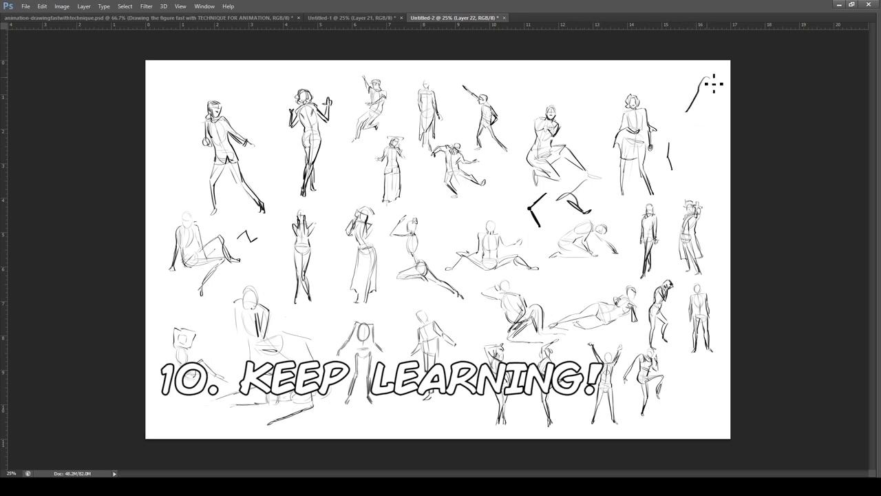
key("ctrl+z")
left_click_drag(702, 103, 690, 113)
key("ctrl+z")
key("ctrl+z")
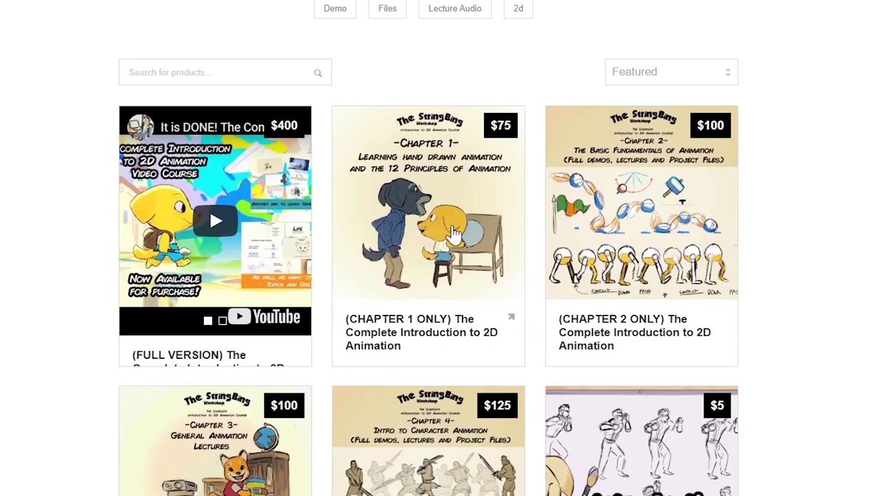
Open the $100 Chapter 3 General Animation Lectures product and read through its description.
scroll(449, 234, "down", 2)
scroll(448, 237, "down", 3)
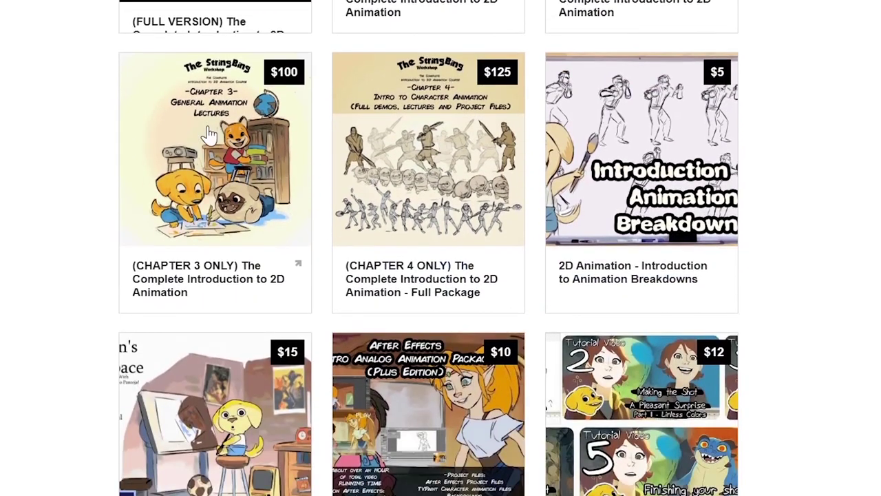
left_click(210, 135)
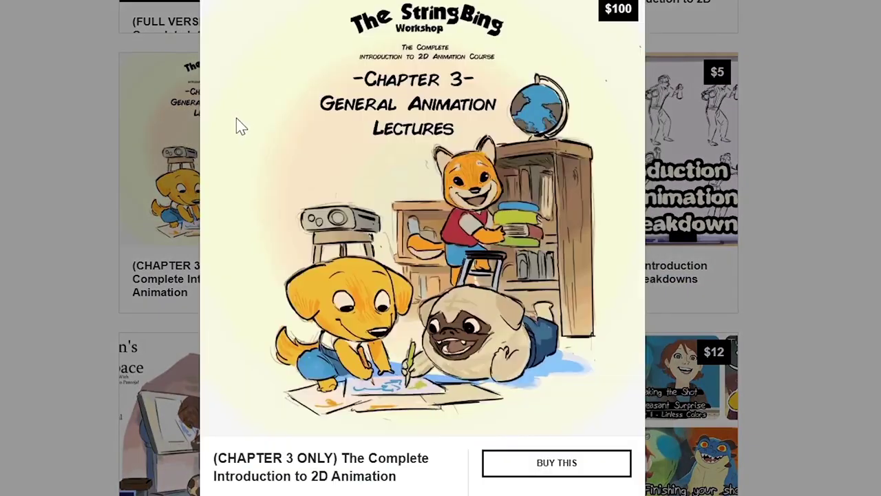
scroll(468, 262, "down", 2)
scroll(524, 339, "down", 3)
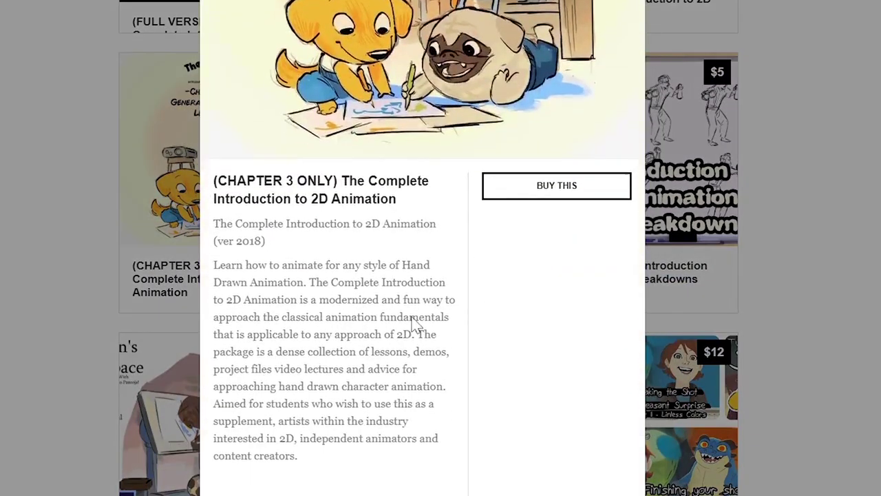